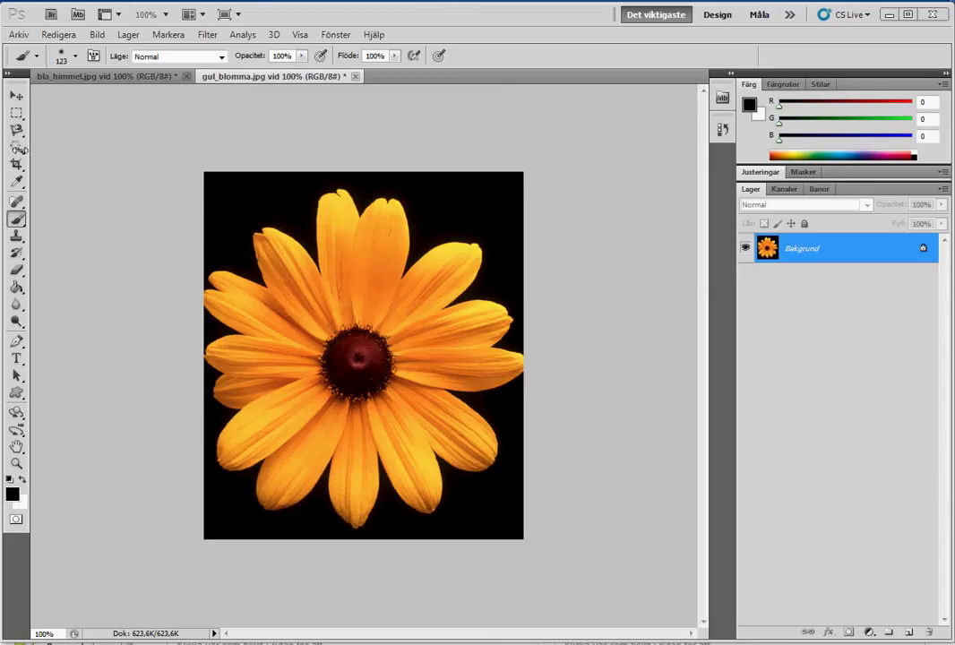
- Activate the Magic Wand tool with tolerance 64 and Contiguous on
{"action": "left_click", "coordinate": [16, 148]}
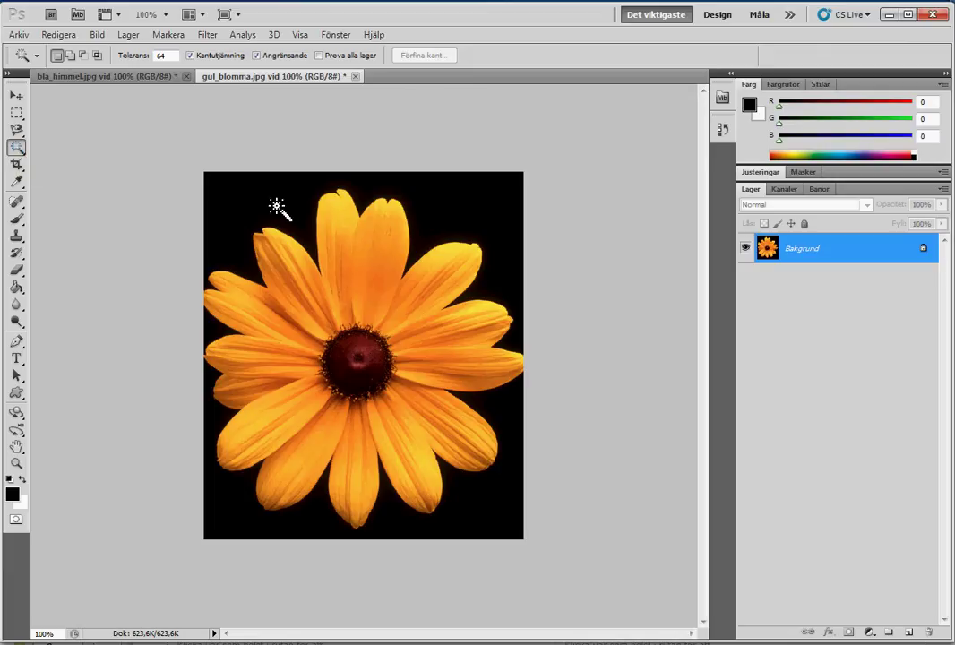
- Magic-wand select the orange petals, then add the remaining petals and the dark centre
{"action": "left_click", "coordinate": [310, 288]}
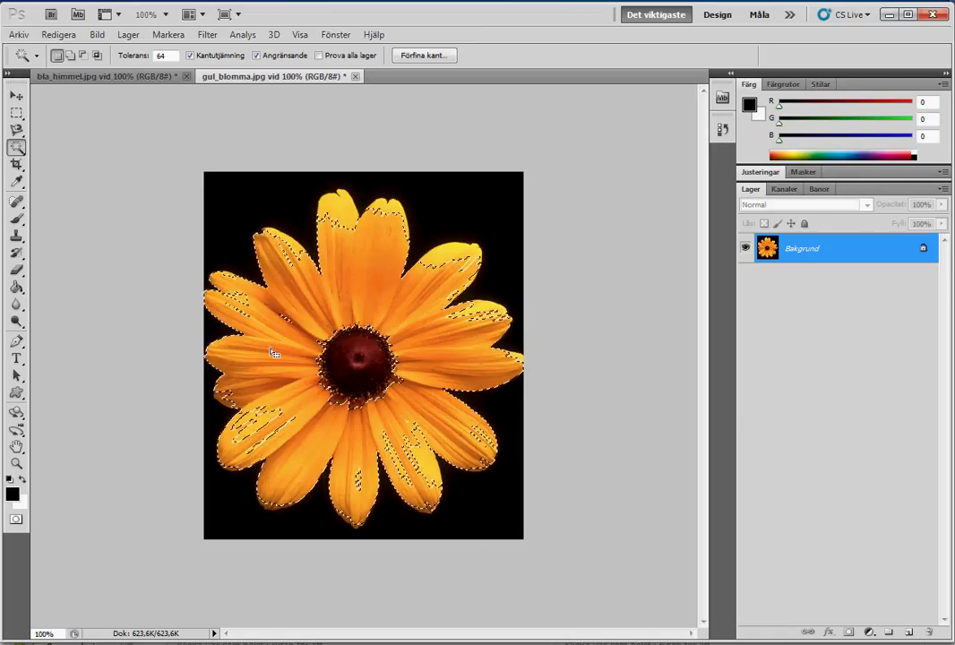
{"action": "key", "text": "shift"}
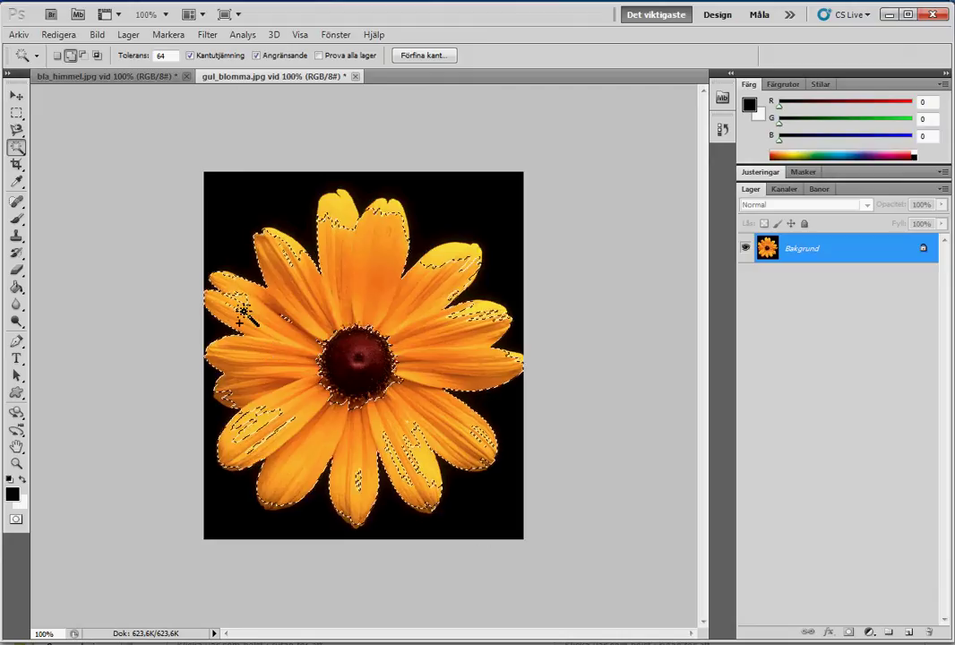
{"action": "left_click", "coordinate": [242, 312], "text": "shift"}
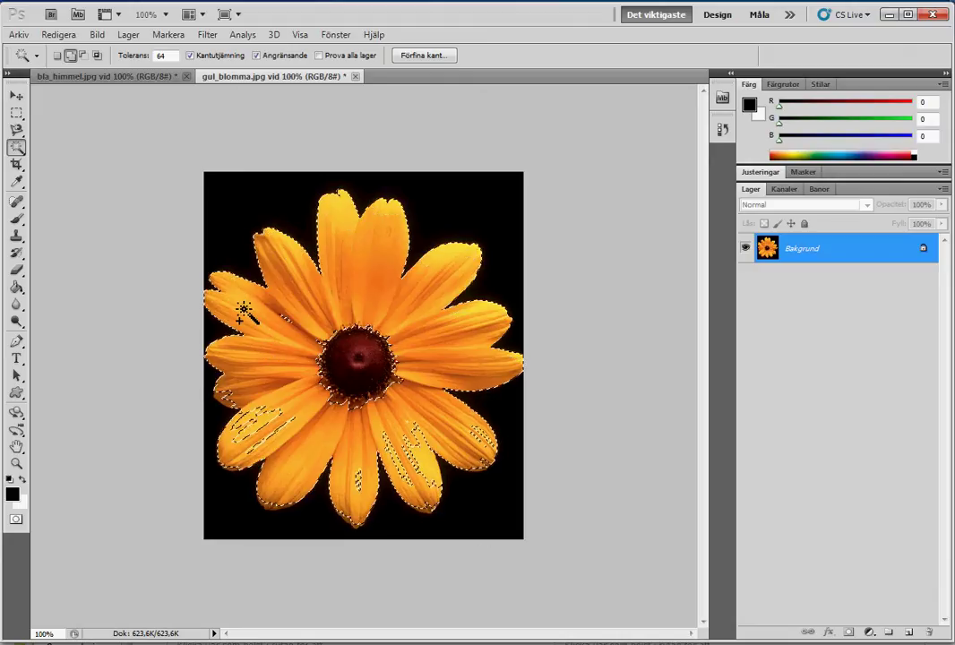
{"action": "left_click", "coordinate": [347, 340]}
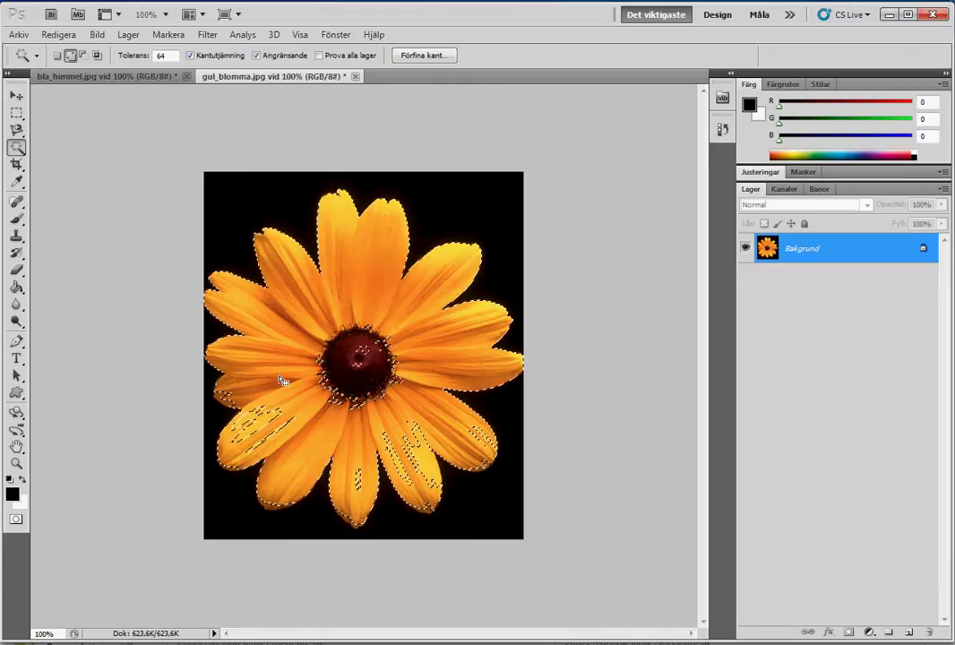
- Subtract the lower-left petal areas, reselect the whole flower, and select the Tolerance value
{"action": "left_click", "coordinate": [276, 431], "text": "alt"}
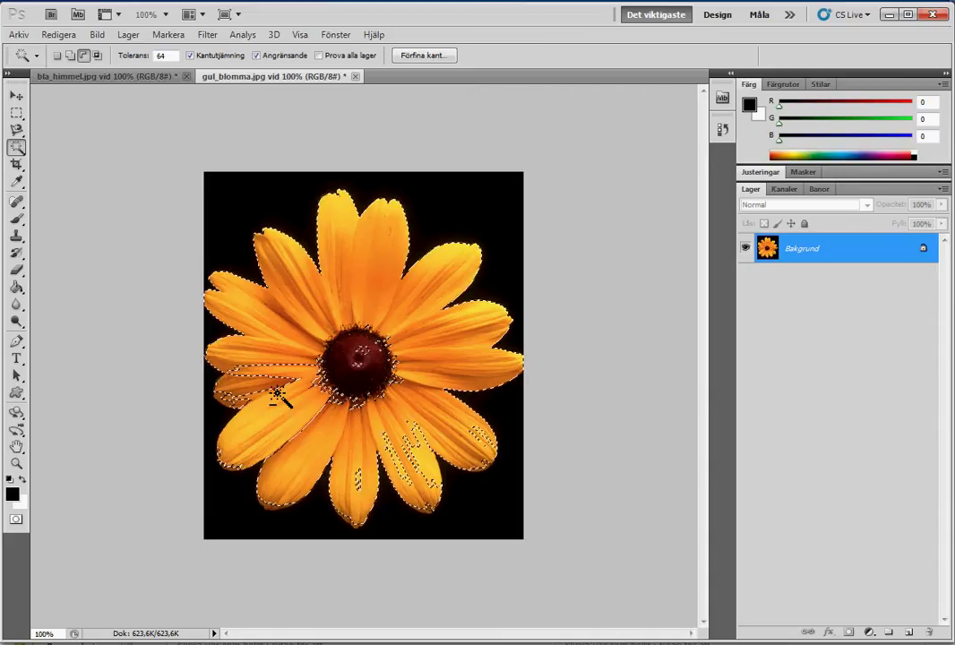
{"action": "left_click", "coordinate": [274, 396]}
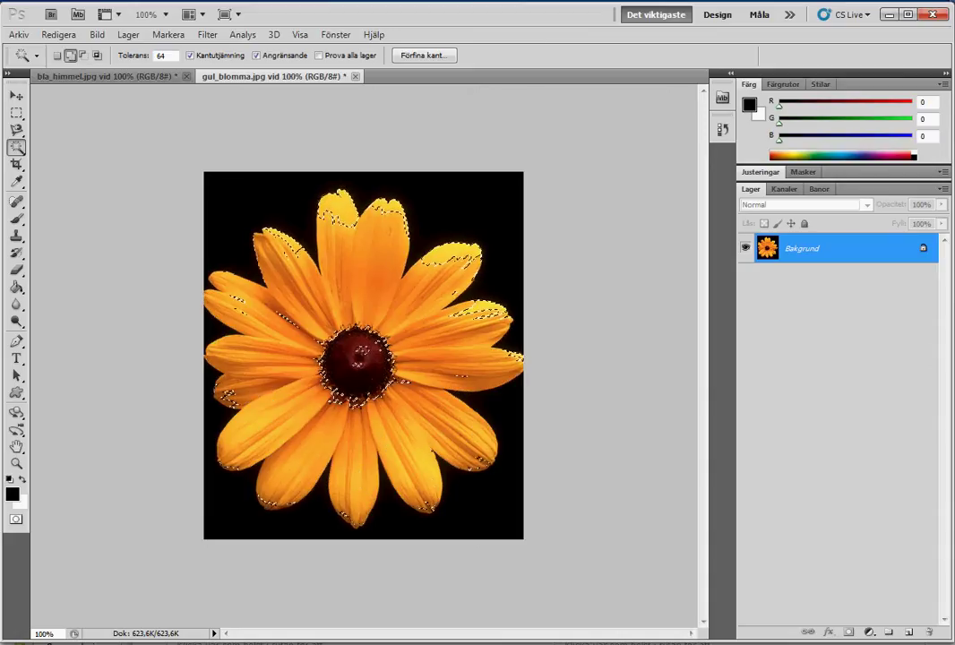
{"action": "left_click", "coordinate": [273, 376], "text": "shift"}
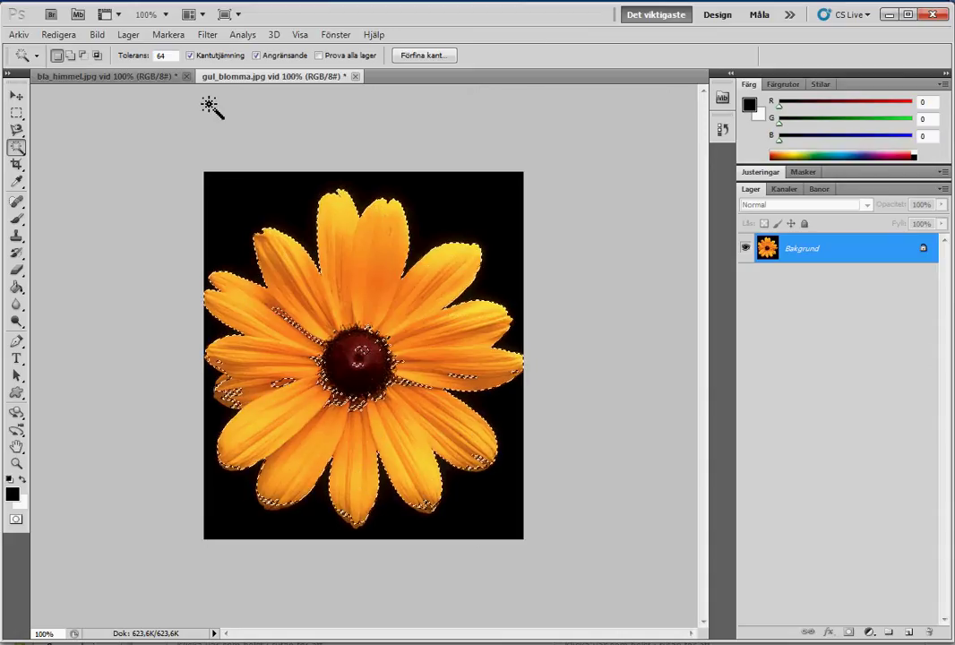
{"action": "double_click", "coordinate": [163, 55]}
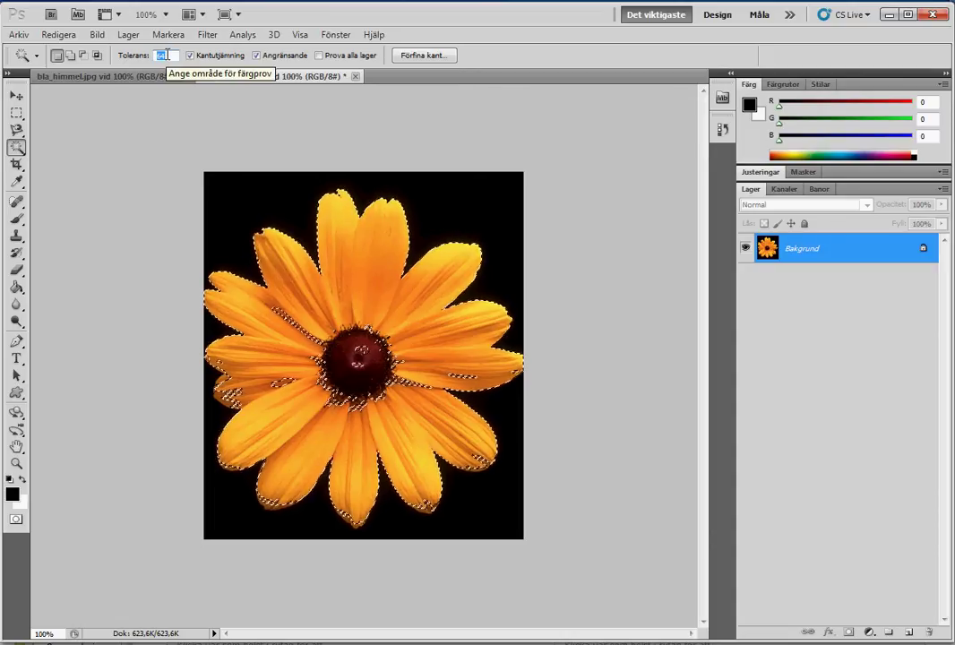
- Set tolerance to 80, trial-fill the selected flower white, then undo and deselect
{"action": "type", "text": "80"}
{"action": "key", "text": "Return"}
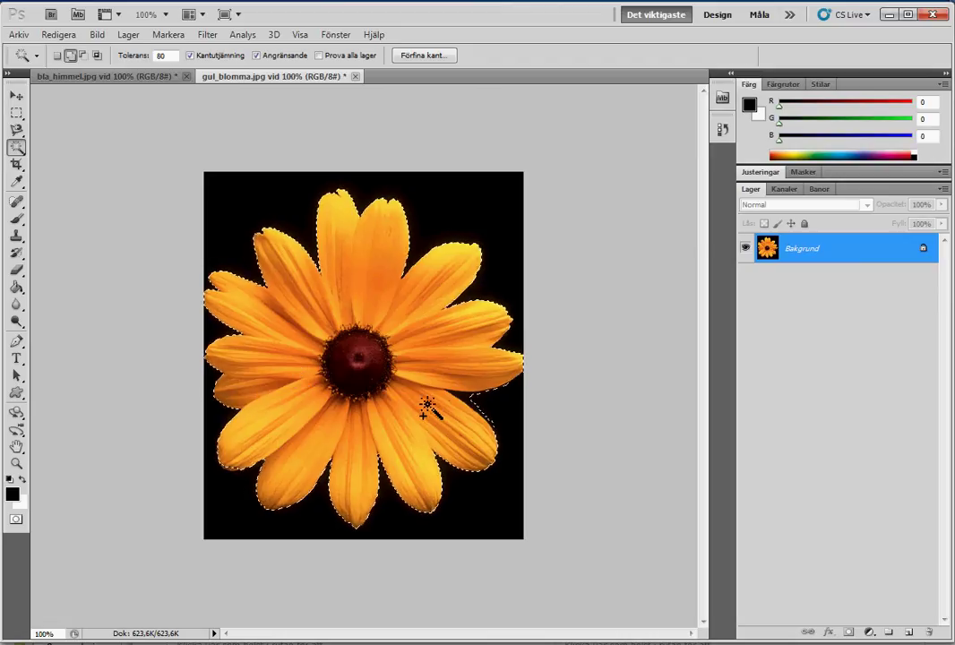
{"action": "key", "text": "shift"}
{"action": "key", "text": "BackSpace"}
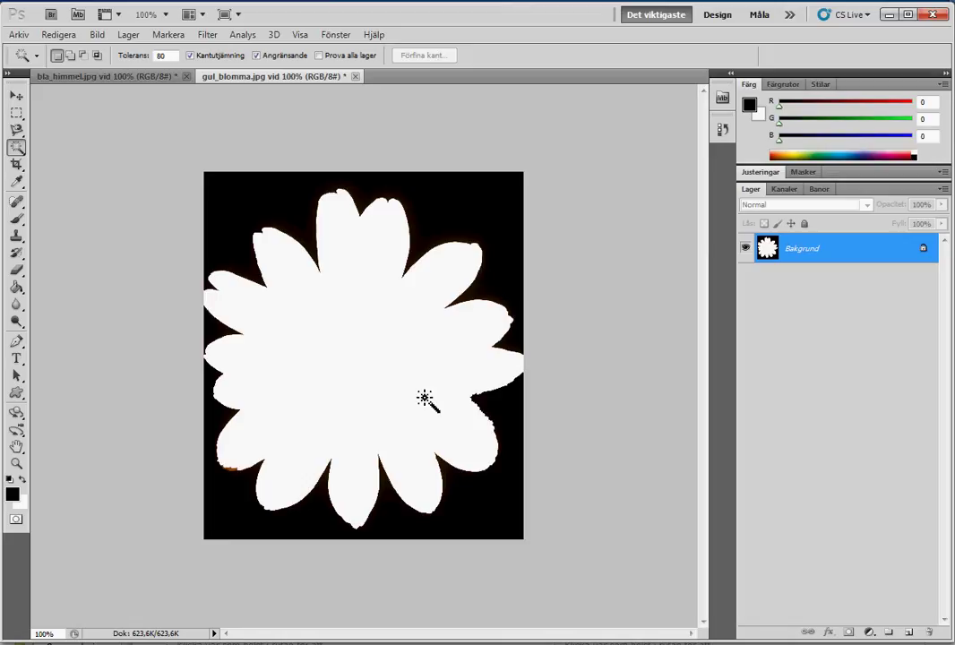
{"action": "key", "text": "ctrl+z"}
{"action": "key", "text": "ctrl+d"}
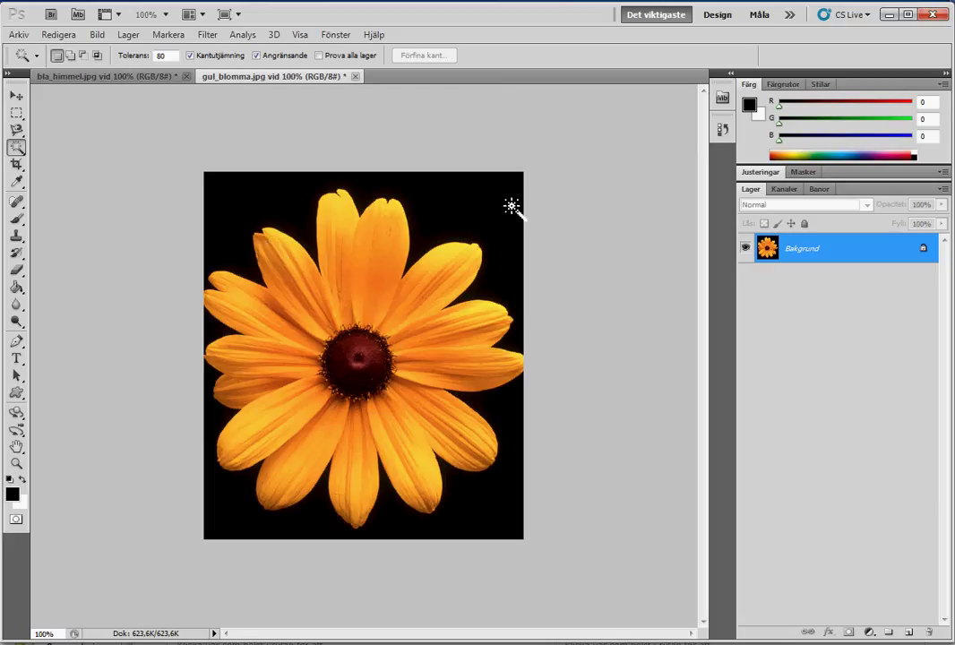
- Select the whole black background in two Magic Wand clicks, trial-erase it, then undo
{"action": "left_click", "coordinate": [285, 209]}
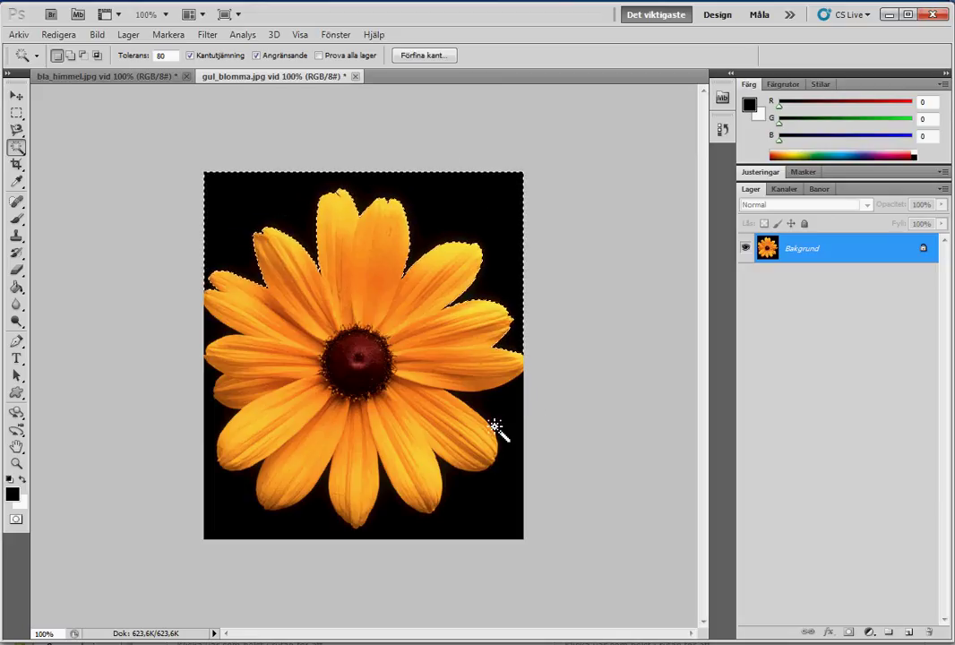
{"action": "left_click", "coordinate": [495, 504], "text": "shift"}
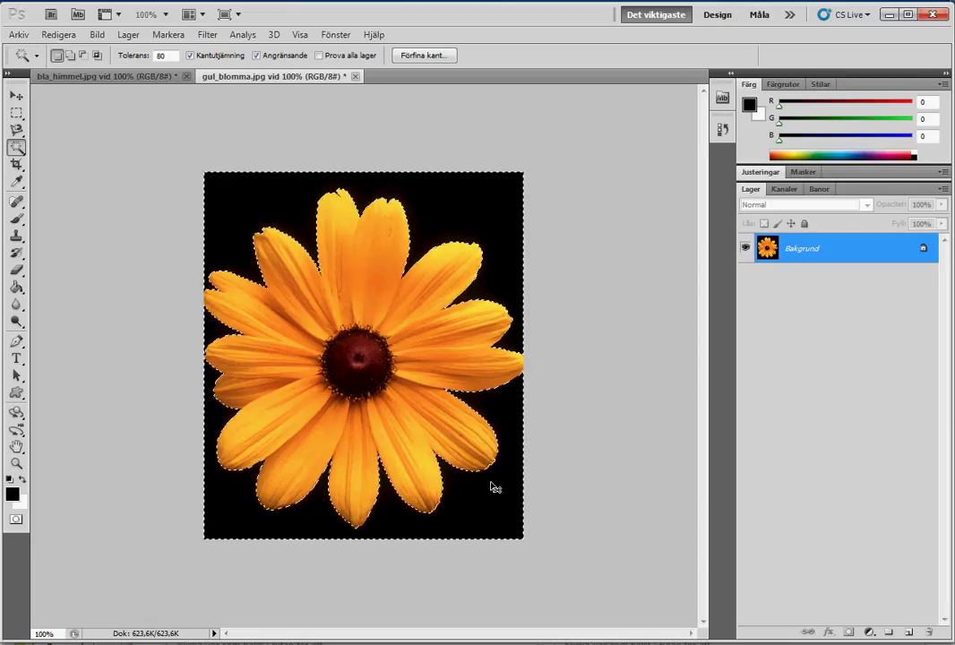
{"action": "key", "text": "BackSpace"}
{"action": "key", "text": "ctrl+d"}
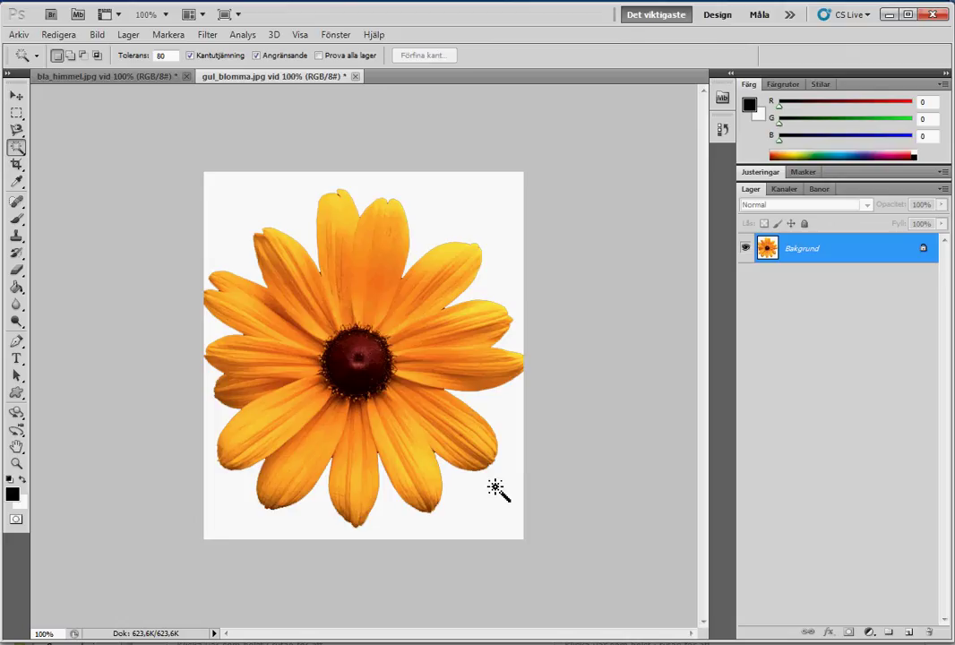
{"action": "key", "text": "ctrl+alt+z"}
{"action": "key", "text": "ctrl+alt+z"}
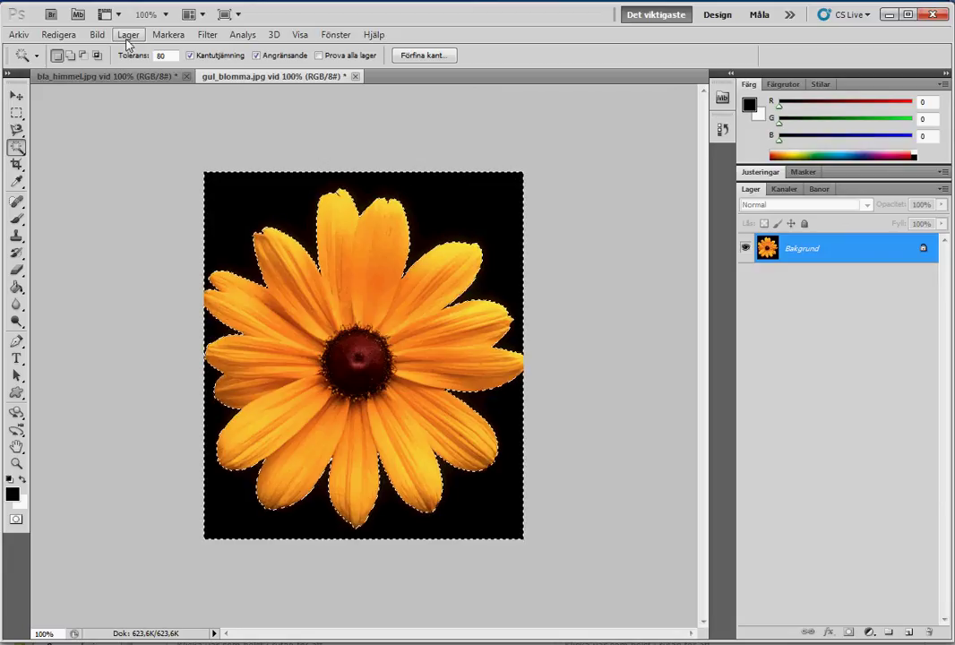
- Invert the selection to just the flower, copy it, and switch to bla_himmel.jpg
{"action": "left_click", "coordinate": [168, 35]}
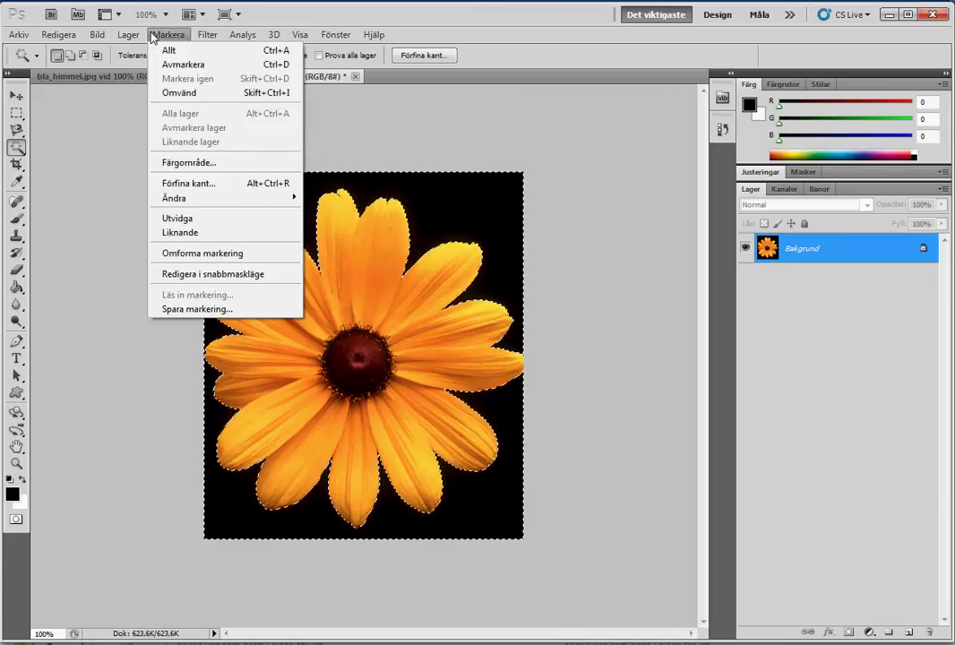
{"action": "left_click", "coordinate": [227, 95]}
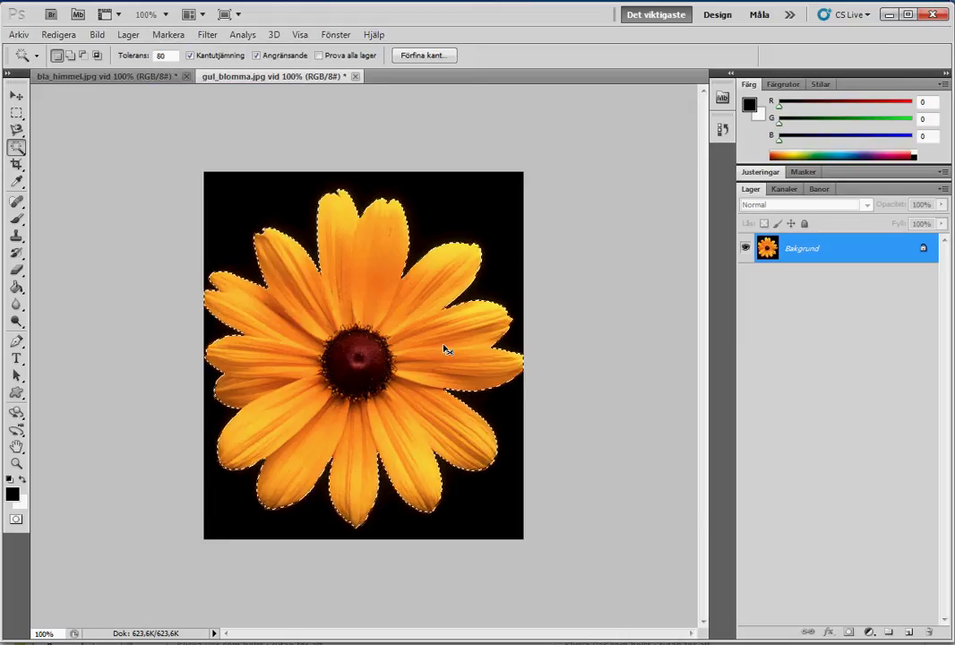
{"action": "key", "text": "BackSpace"}
{"action": "key", "text": "ctrl+d"}
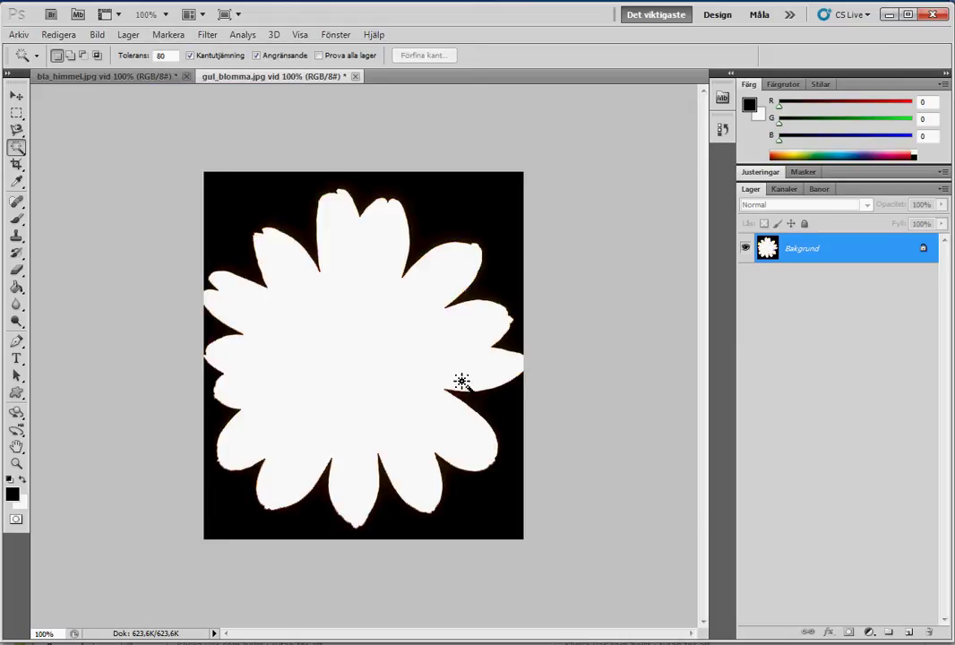
{"action": "left_click", "coordinate": [146, 79]}
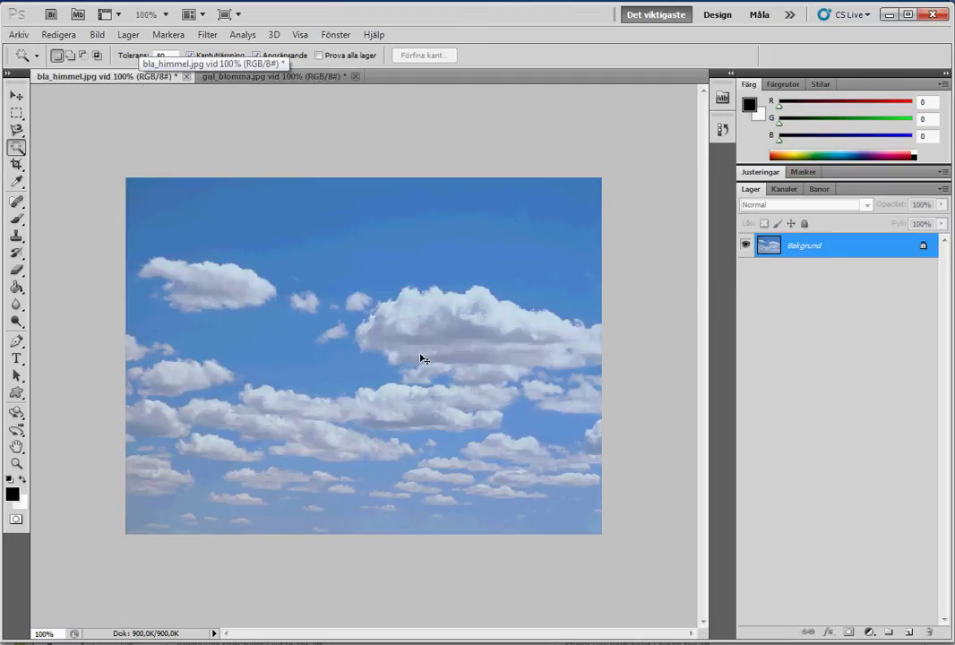
- Paste the flower into bla_himmel.jpg as Lager 1 and move it upward
{"action": "key", "text": "ctrl+v"}
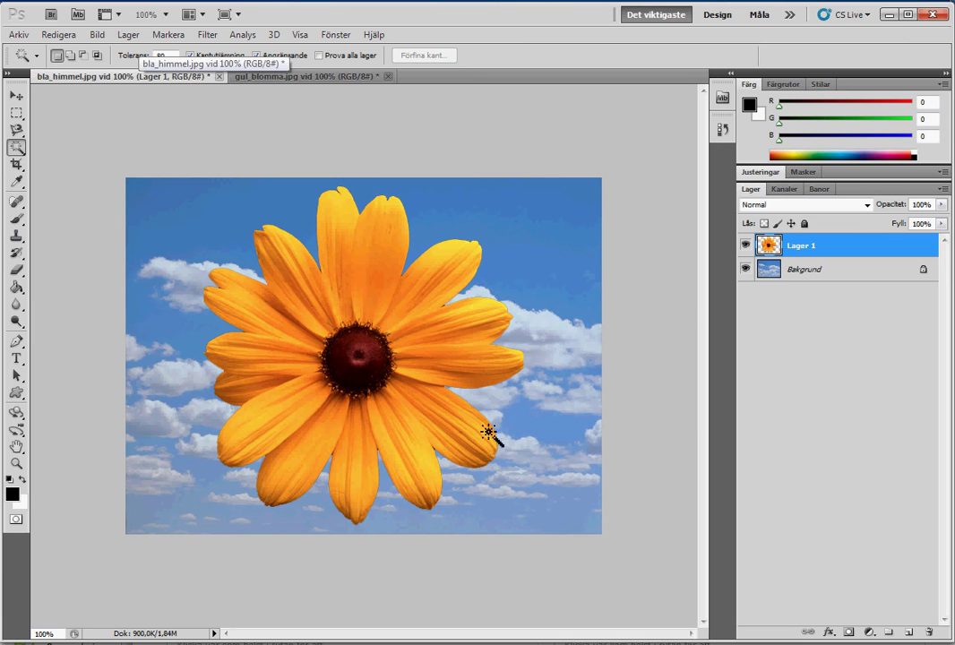
{"action": "key", "text": "alt"}
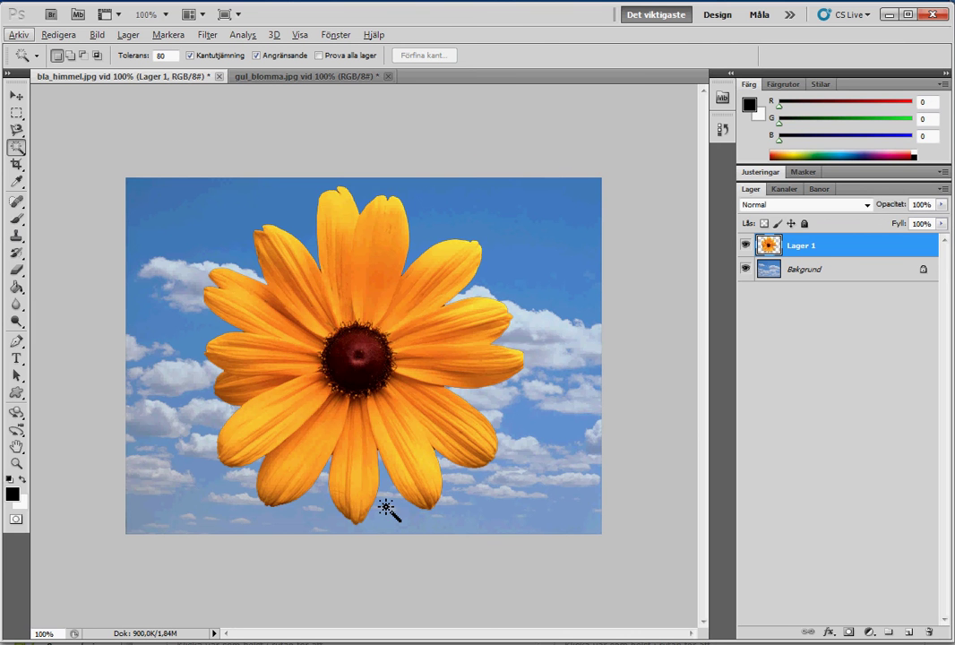
{"action": "scroll", "coordinate": [387, 509], "scroll_direction": "up", "scroll_amount": 5}
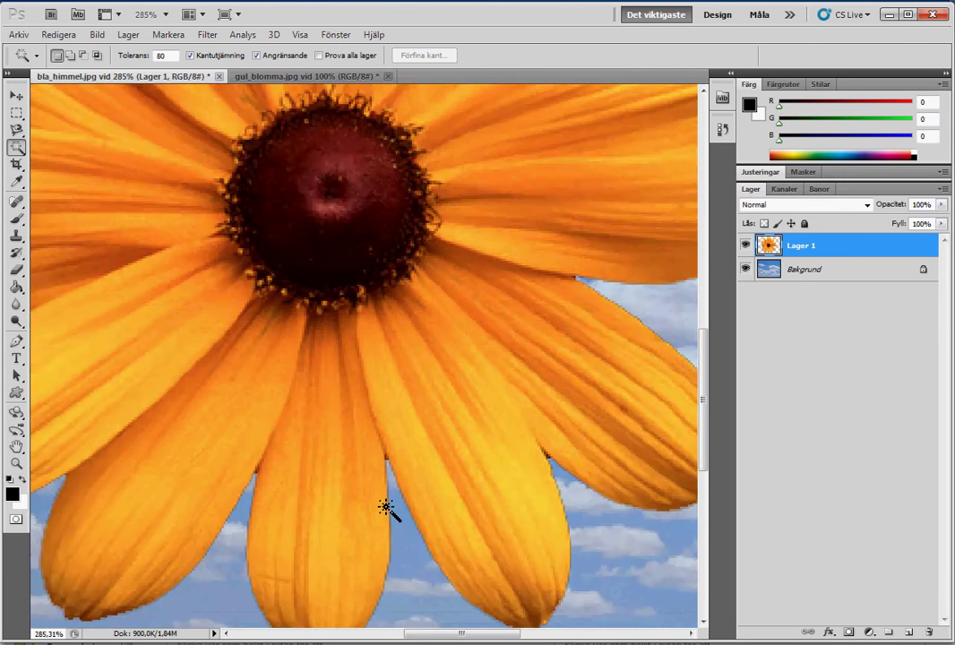
{"action": "scroll", "coordinate": [387, 508], "scroll_direction": "up", "scroll_amount": 1}
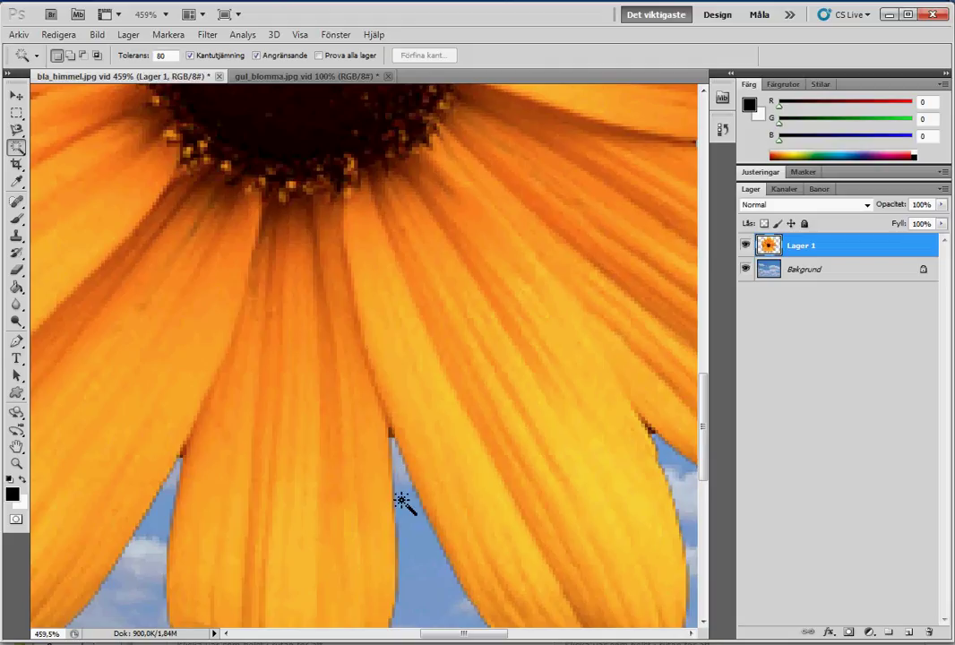
{"action": "key", "text": "v"}
{"action": "left_click_drag", "start_coordinate": [367, 535], "coordinate": [418, 349]}
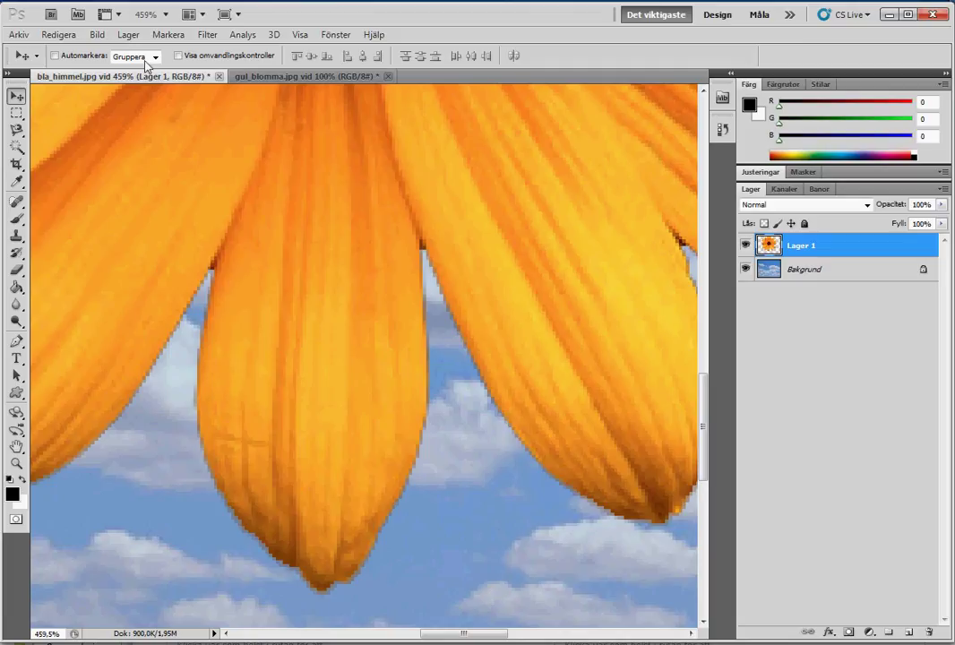
- Apply Lager > Matting > Överstrålning (Defringe) with a width of 2 pixels
{"action": "left_click", "coordinate": [168, 35]}
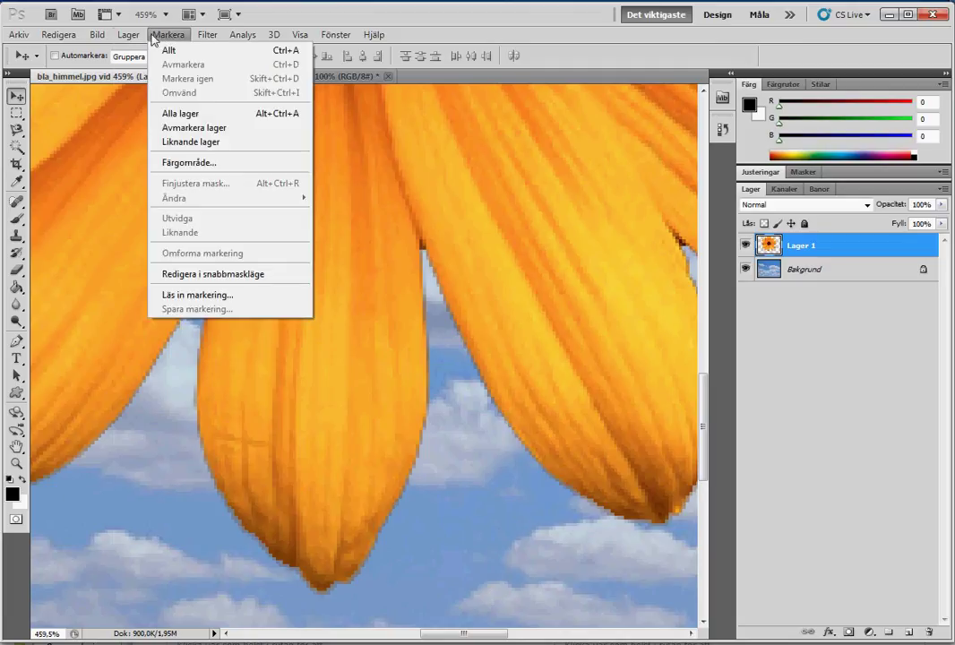
{"action": "mouse_move", "coordinate": [128, 35]}
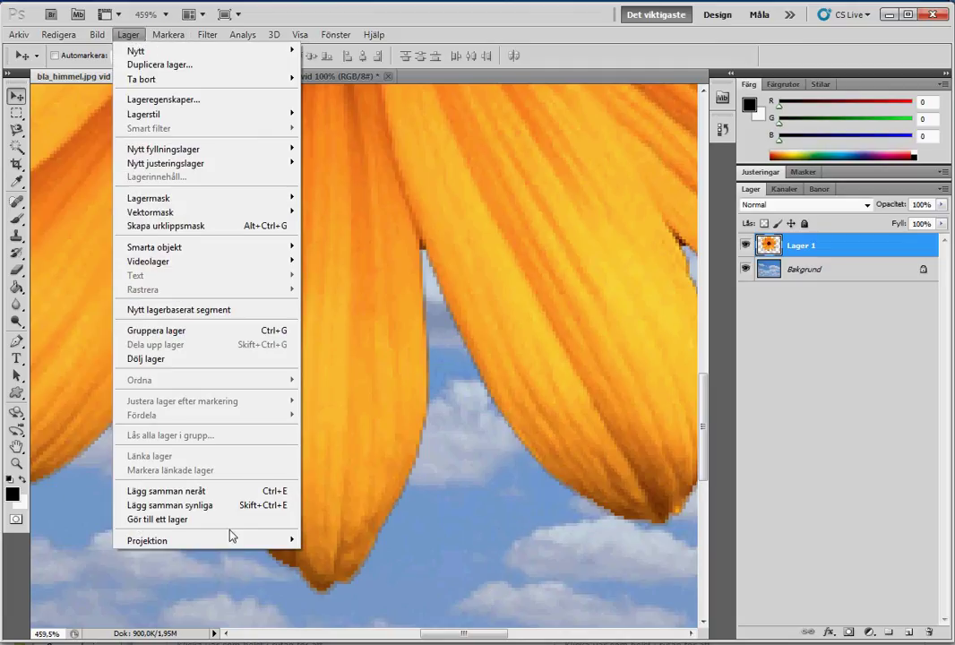
{"action": "mouse_move", "coordinate": [240, 542]}
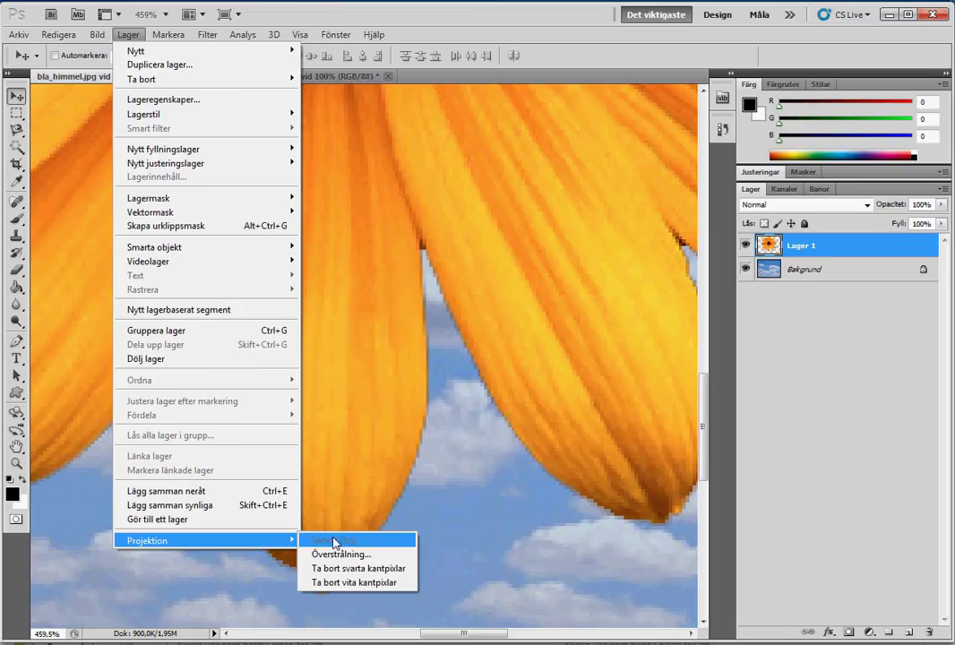
{"action": "left_click", "coordinate": [370, 560]}
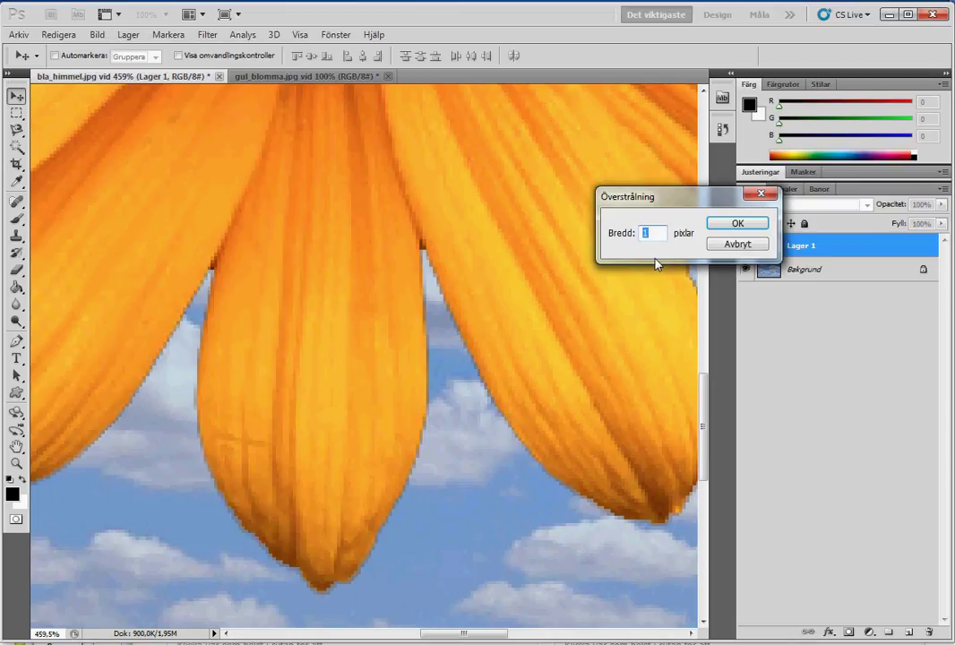
{"action": "left_click", "coordinate": [651, 231]}
{"action": "type", "text": "2"}
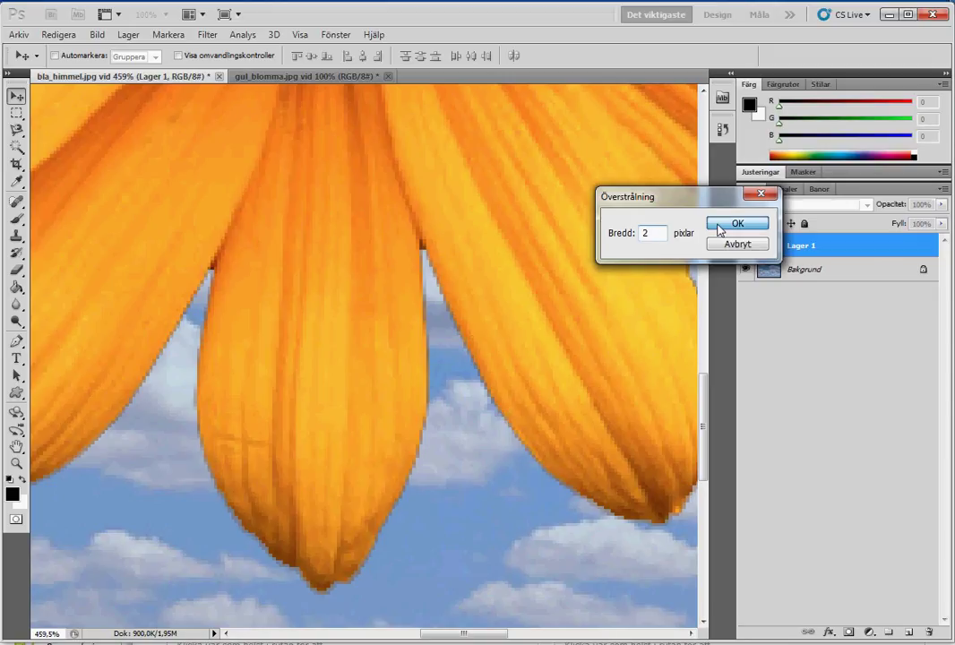
{"action": "left_click", "coordinate": [720, 226]}
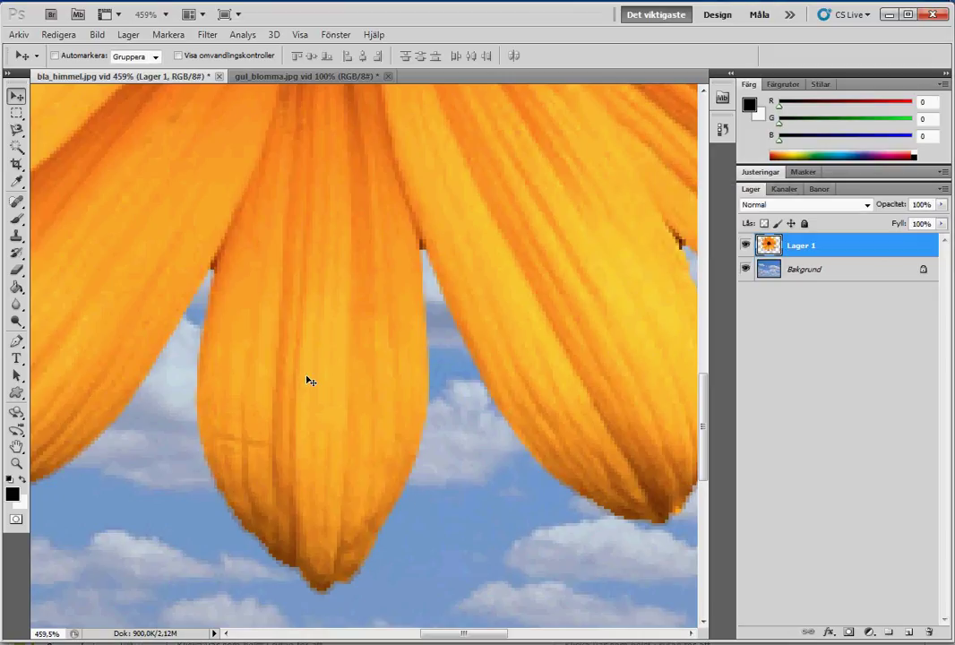
- Nudge the flower down-left, duplicate it into Lager 2 and Lager 3, and free-transform Lager 3
{"action": "key", "text": "ctrl+1"}
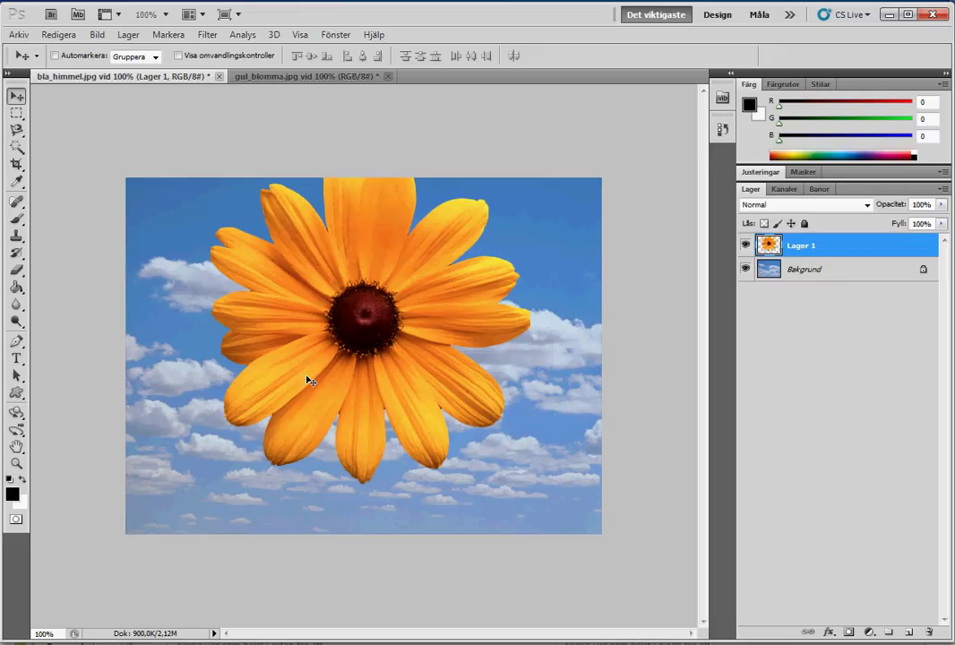
{"action": "left_click_drag", "start_coordinate": [373, 321], "coordinate": [364, 361]}
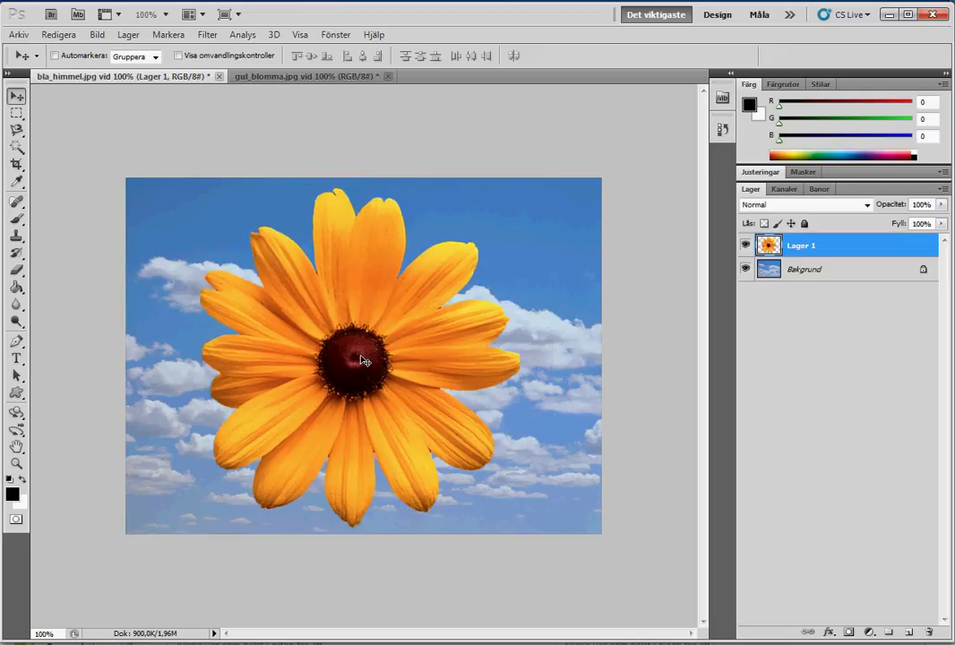
{"action": "key", "text": "ctrl+v"}
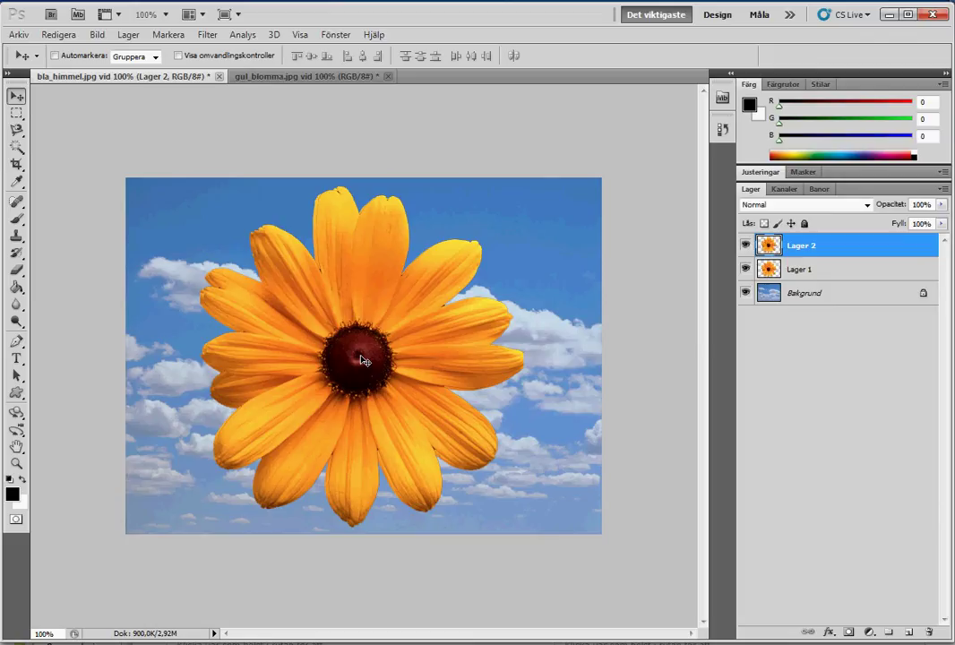
{"action": "key", "text": "ctrl+v"}
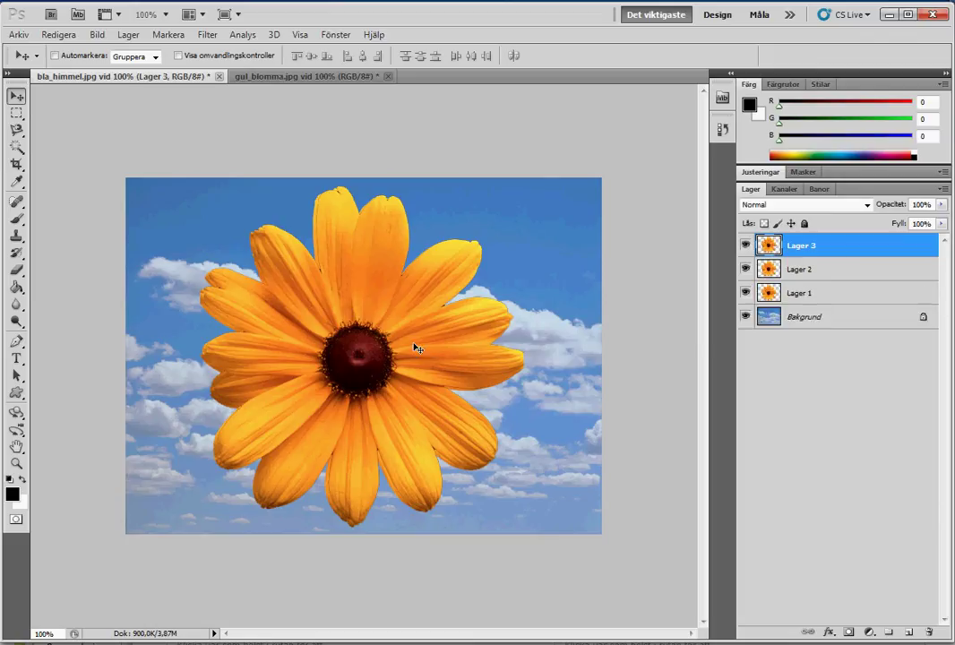
{"action": "key", "text": "ctrl+t"}
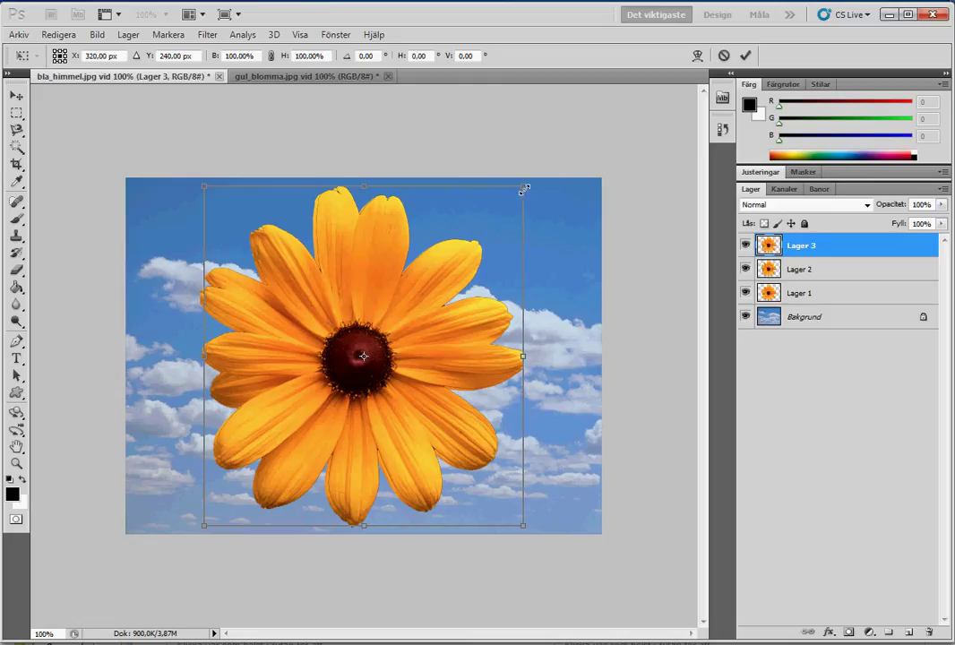
- Scale Lager 3 to about 47% and move it to the lower left
{"action": "left_click_drag", "start_coordinate": [525, 189], "coordinate": [354, 366]}
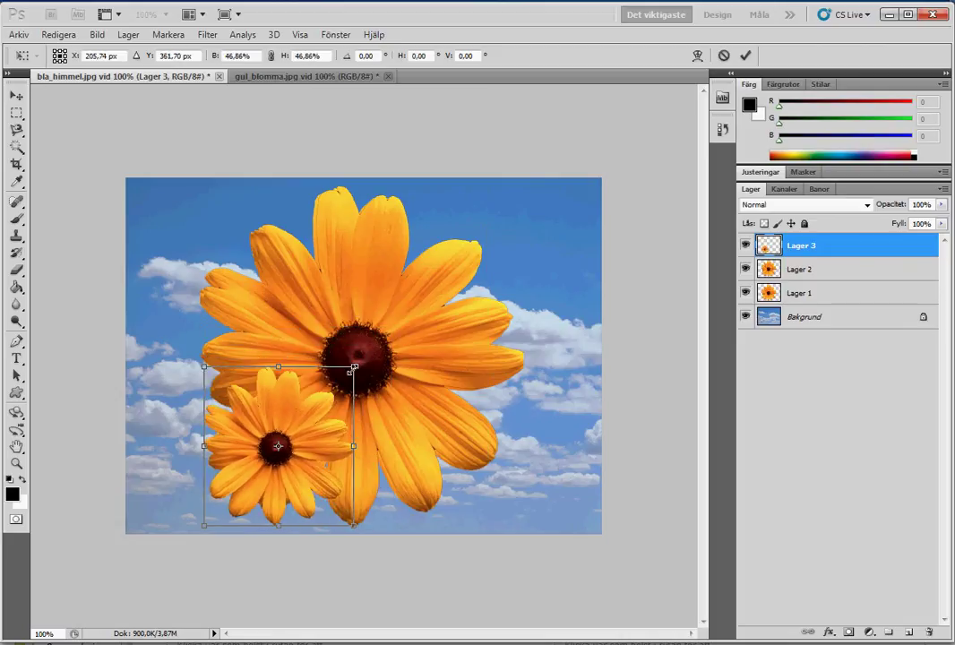
{"action": "left_click", "coordinate": [747, 56]}
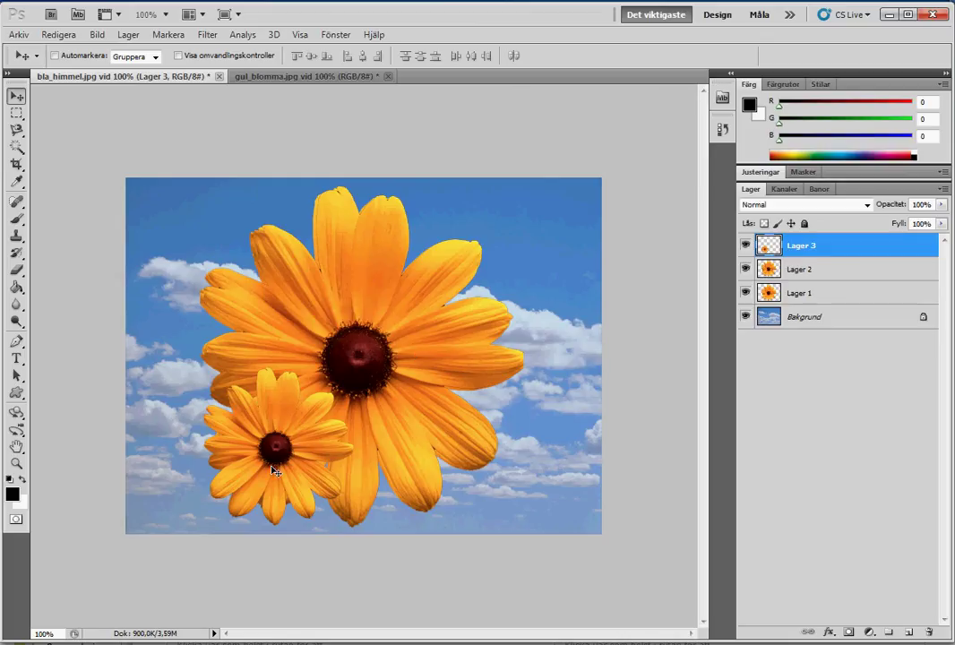
{"action": "left_click_drag", "start_coordinate": [274, 470], "coordinate": [198, 479]}
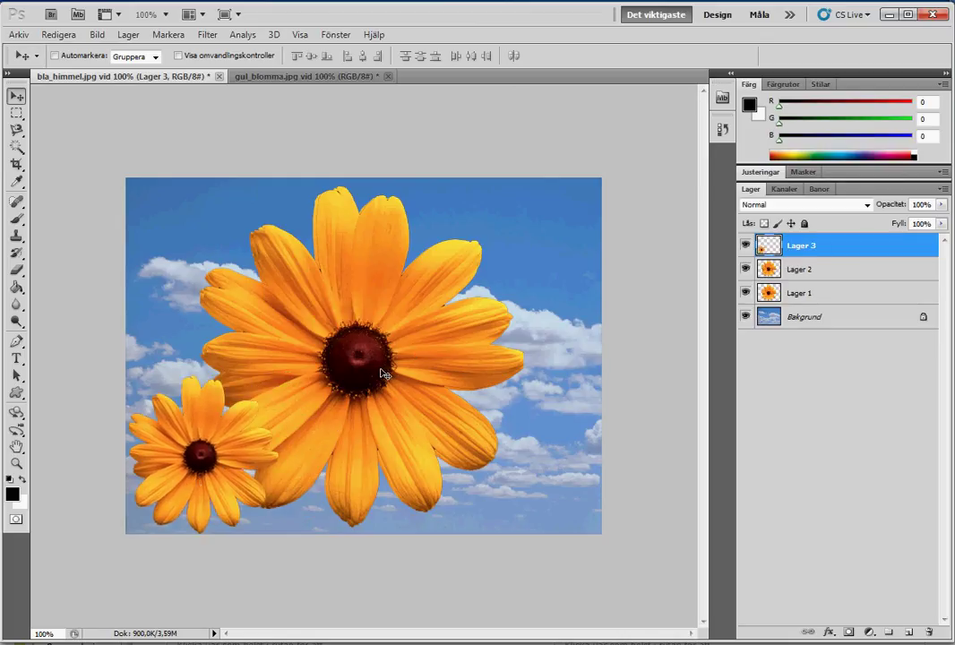
- Move Lager 1 right, scale it to 65.72%, and put Lager 2 on top
{"action": "left_click", "coordinate": [782, 293]}
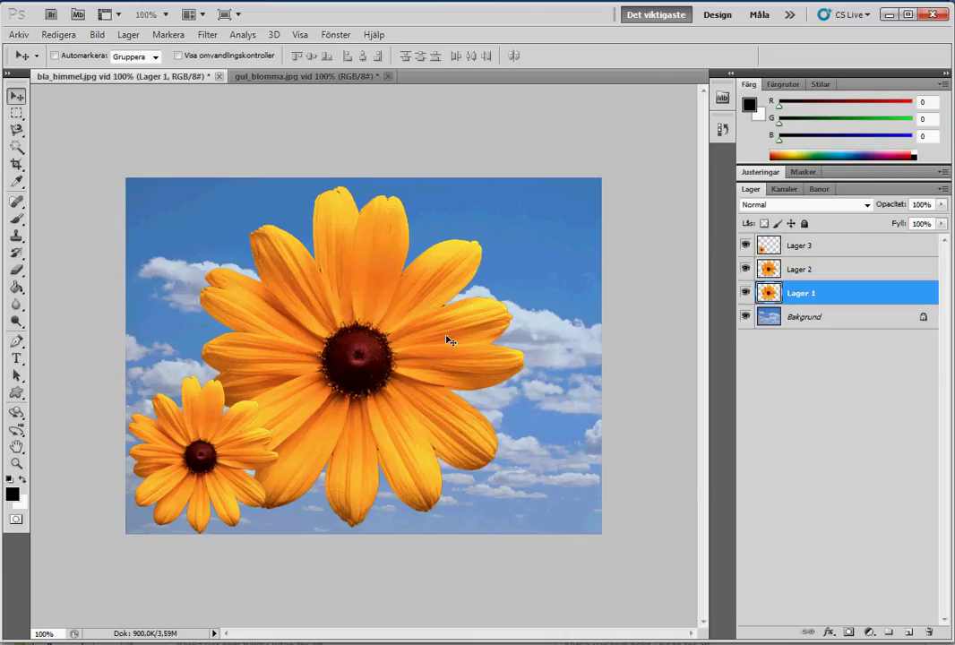
{"action": "left_click_drag", "start_coordinate": [450, 340], "coordinate": [473, 310]}
{"action": "key", "text": "ctrl+t"}
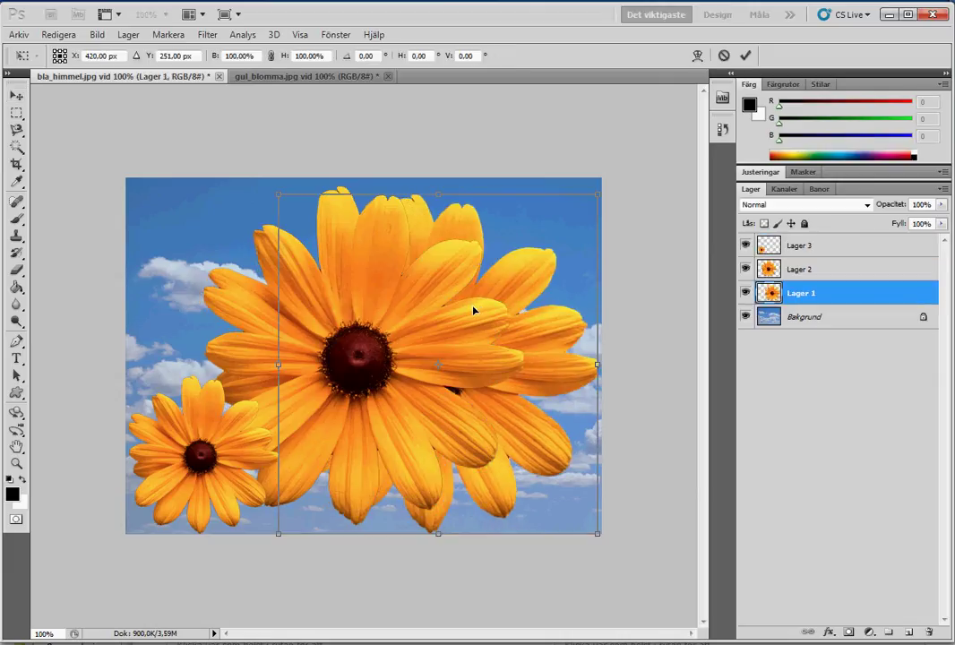
{"action": "left_click_drag", "start_coordinate": [280, 197], "coordinate": [388, 311]}
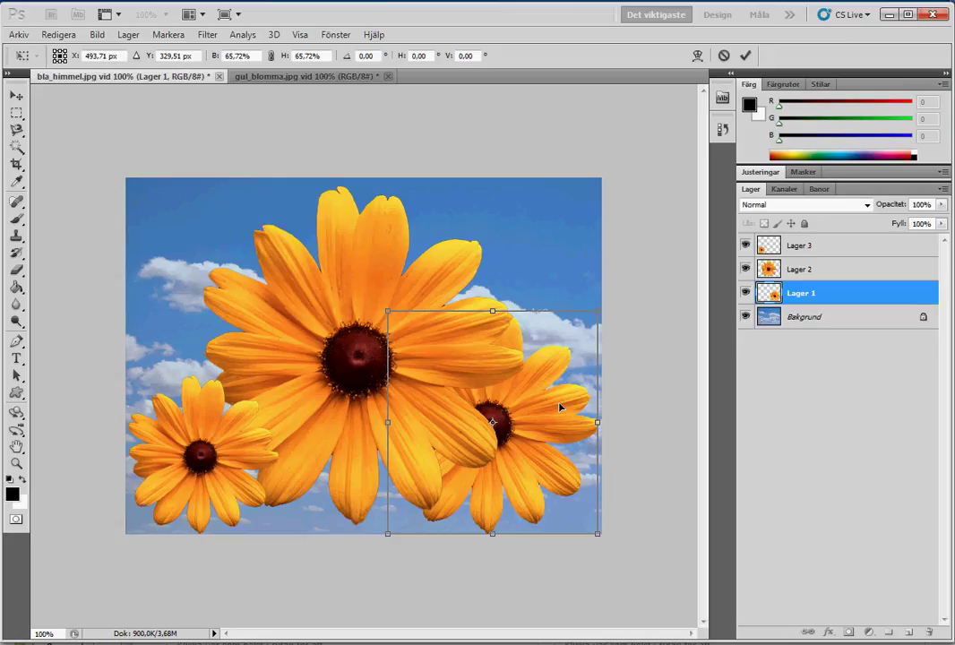
{"action": "key", "text": "Return"}
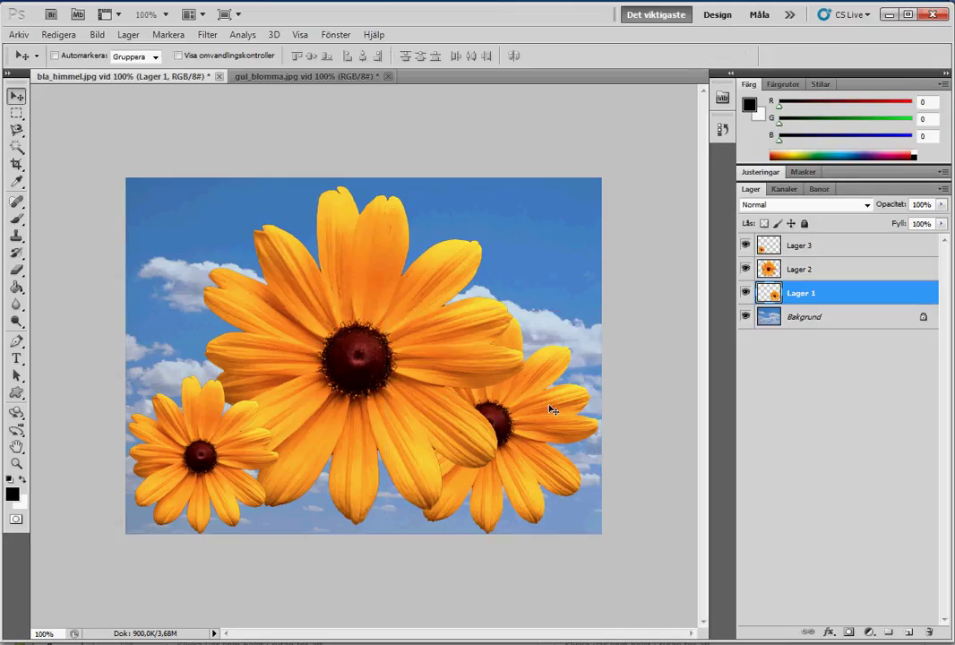
{"action": "left_click", "coordinate": [858, 270]}
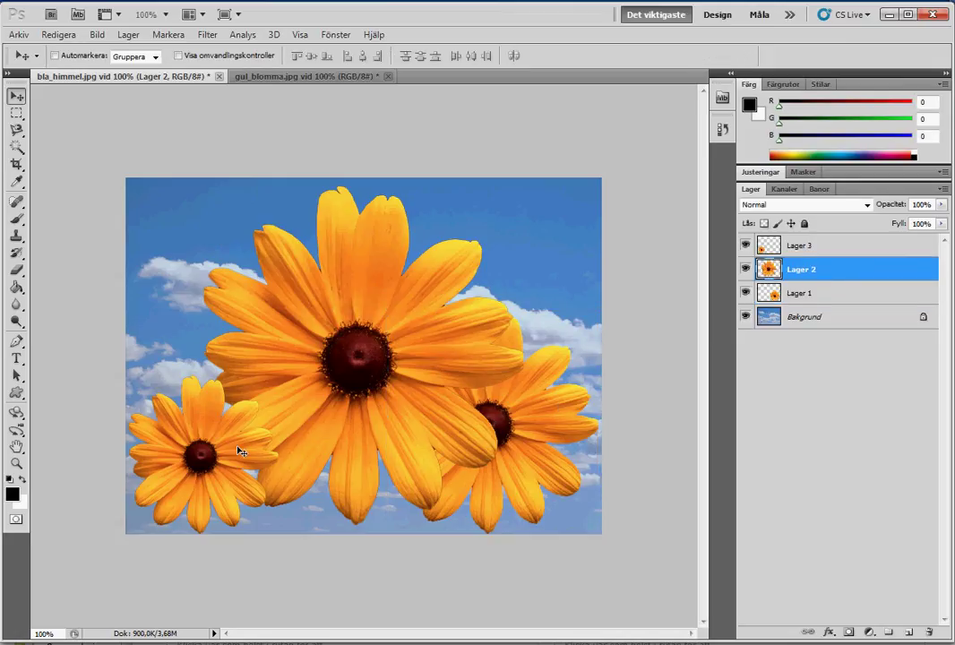
{"action": "left_click_drag", "start_coordinate": [798, 280], "coordinate": [834, 245]}
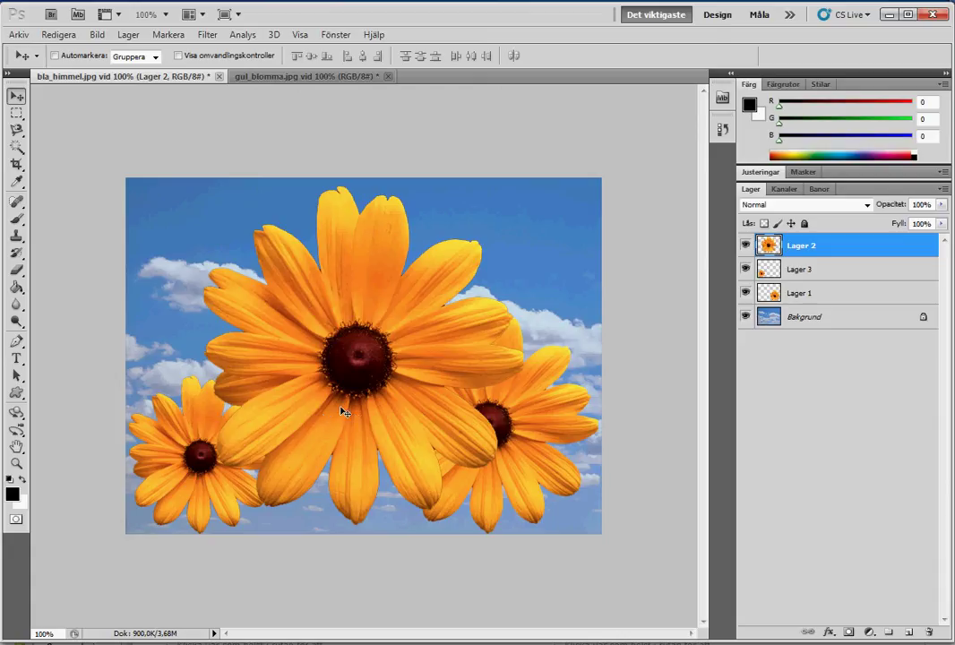
- Select the Brush tool and set the foreground colour to red e62e2e
{"action": "left_click", "coordinate": [16, 219]}
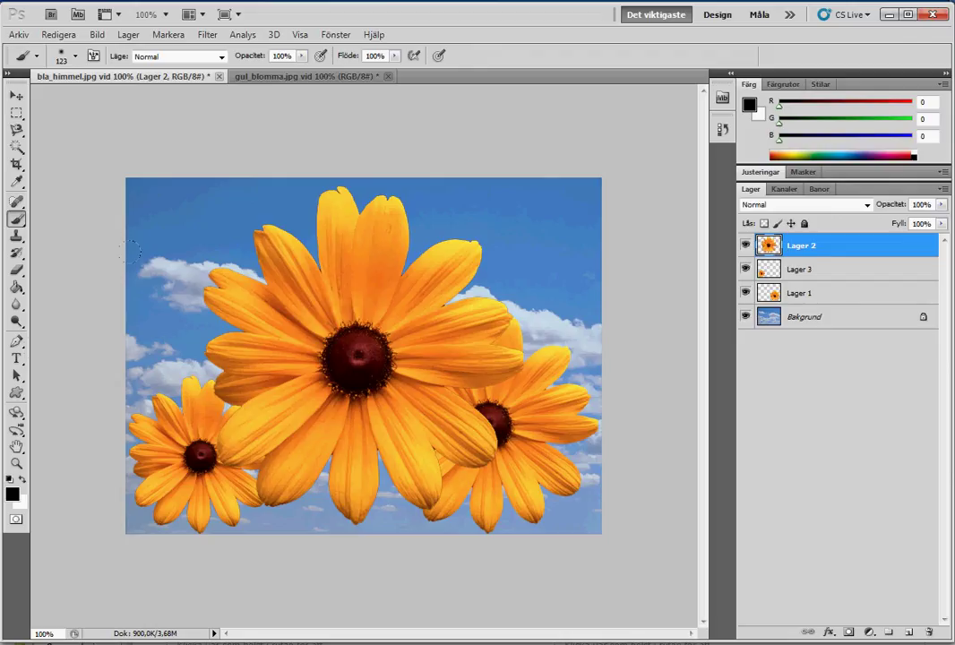
{"action": "left_click", "coordinate": [12, 493]}
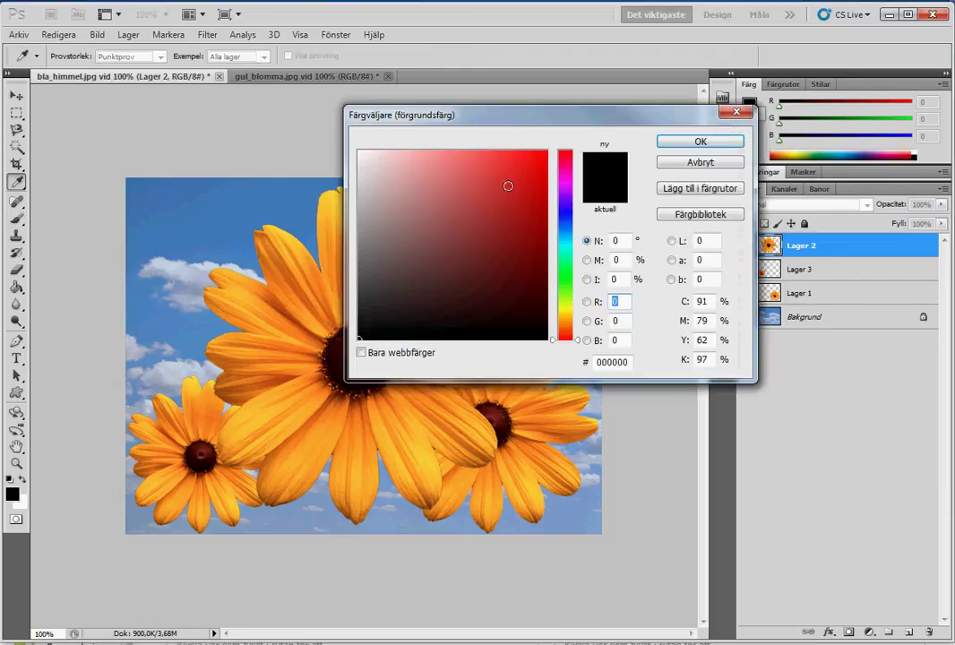
{"action": "left_click", "coordinate": [510, 169]}
{"action": "left_click", "coordinate": [702, 141]}
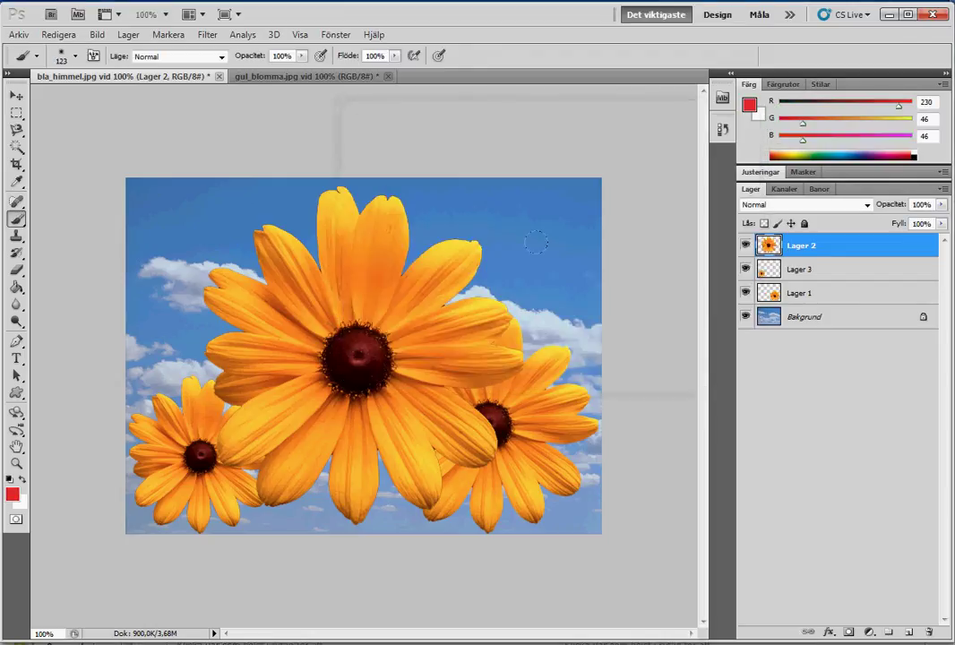
- Lock transparent pixels on Lager 2, undoing the trial red strokes on the big flower
{"action": "mouse_move", "coordinate": [587, 224]}
{"action": "left_mouse_down"}
{"action": "mouse_move", "coordinate": [421, 253]}
{"action": "mouse_move", "coordinate": [194, 270]}
{"action": "left_mouse_up"}
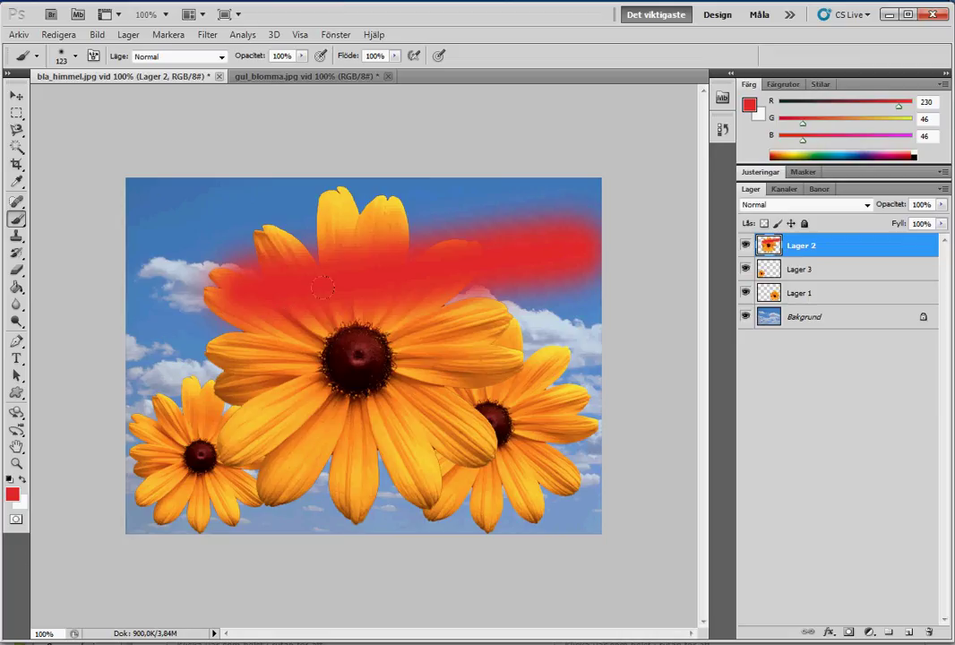
{"action": "key", "text": "ctrl+z"}
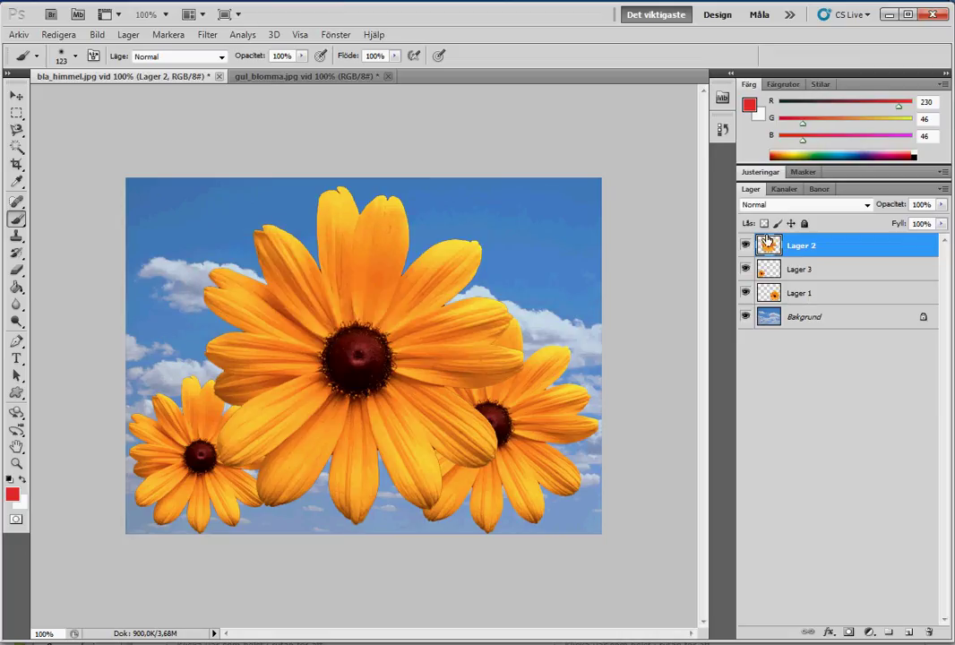
{"action": "left_click", "coordinate": [765, 223]}
{"action": "mouse_move", "coordinate": [522, 233]}
{"action": "left_mouse_down"}
{"action": "mouse_move", "coordinate": [167, 283]}
{"action": "mouse_move", "coordinate": [224, 240]}
{"action": "mouse_move", "coordinate": [393, 199]}
{"action": "mouse_move", "coordinate": [314, 195]}
{"action": "mouse_move", "coordinate": [271, 209]}
{"action": "mouse_move", "coordinate": [218, 337]}
{"action": "mouse_move", "coordinate": [224, 369]}
{"action": "mouse_move", "coordinate": [213, 273]}
{"action": "mouse_move", "coordinate": [204, 358]}
{"action": "mouse_move", "coordinate": [245, 444]}
{"action": "mouse_move", "coordinate": [302, 460]}
{"action": "mouse_move", "coordinate": [378, 457]}
{"action": "mouse_move", "coordinate": [462, 368]}
{"action": "mouse_move", "coordinate": [460, 307]}
{"action": "mouse_move", "coordinate": [426, 321]}
{"action": "mouse_move", "coordinate": [250, 340]}
{"action": "mouse_move", "coordinate": [339, 307]}
{"action": "mouse_move", "coordinate": [293, 371]}
{"action": "mouse_move", "coordinate": [315, 342]}
{"action": "mouse_move", "coordinate": [335, 361]}
{"action": "mouse_move", "coordinate": [318, 309]}
{"action": "mouse_move", "coordinate": [298, 351]}
{"action": "left_mouse_up"}
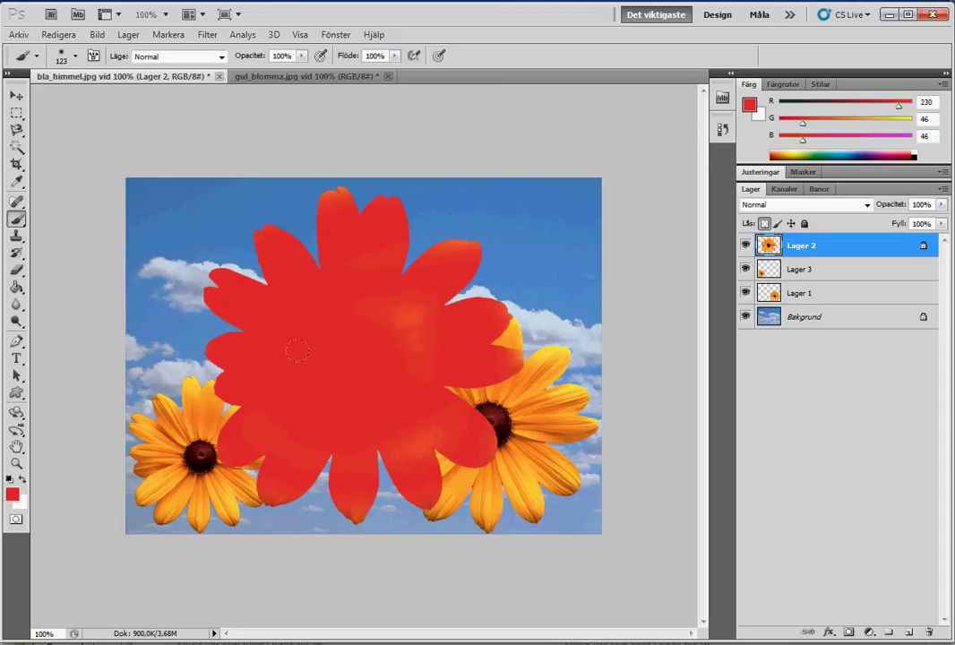
{"action": "key", "text": "ctrl+z"}
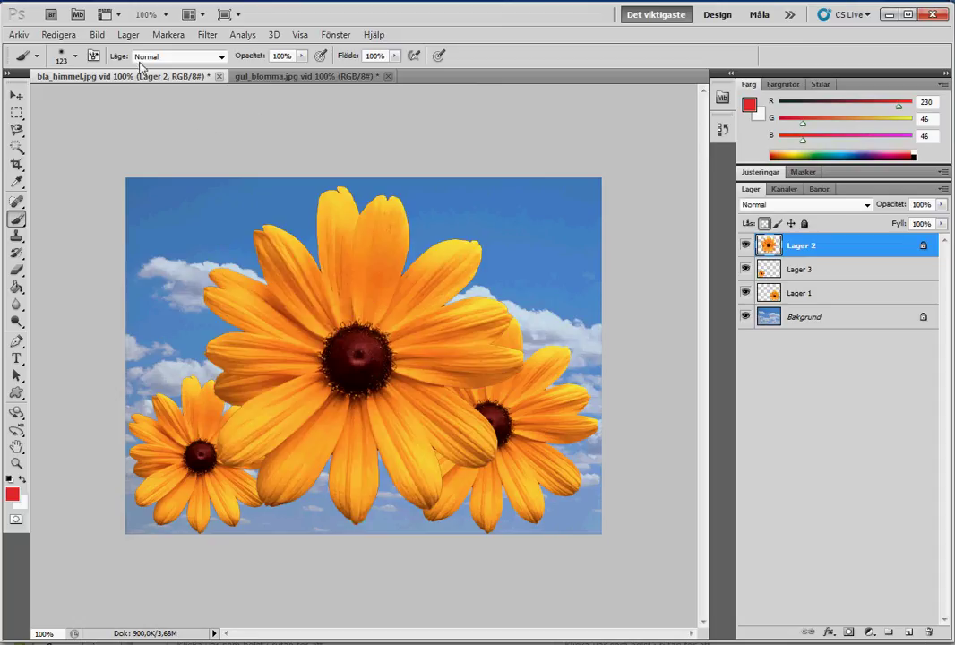
- Set the brush mode to Färg and paint the big flower pink, keeping its shading
{"action": "left_click", "coordinate": [220, 57]}
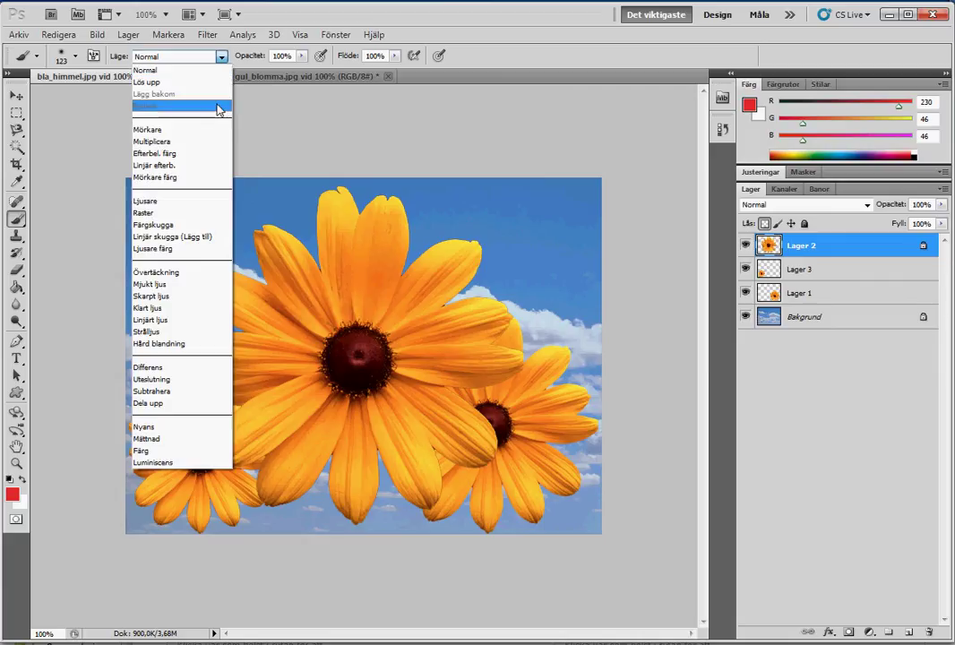
{"action": "left_click", "coordinate": [188, 451]}
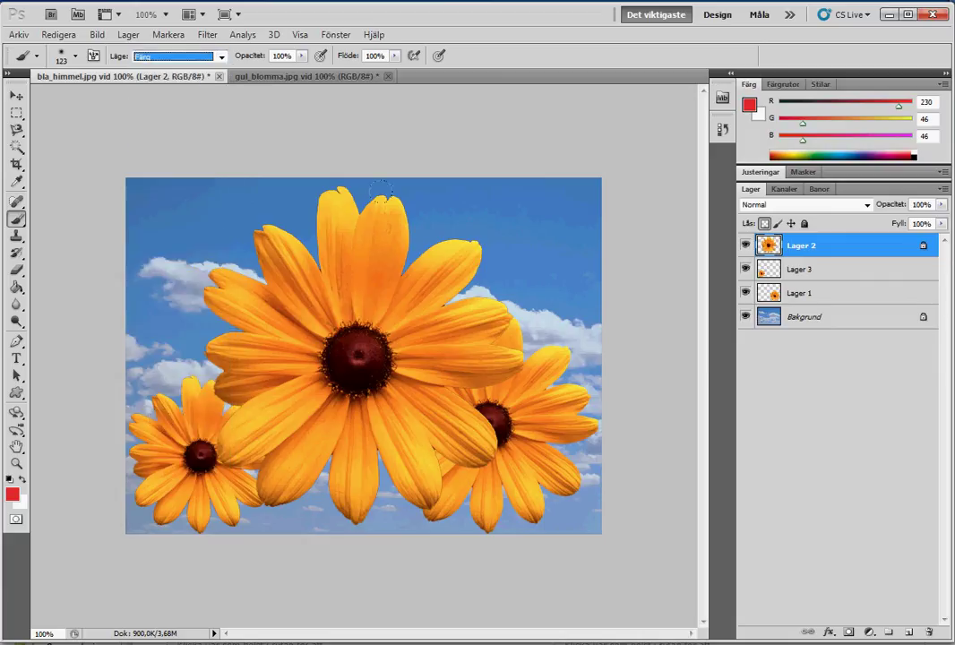
{"action": "left_click_drag", "start_coordinate": [381, 188], "coordinate": [284, 199]}
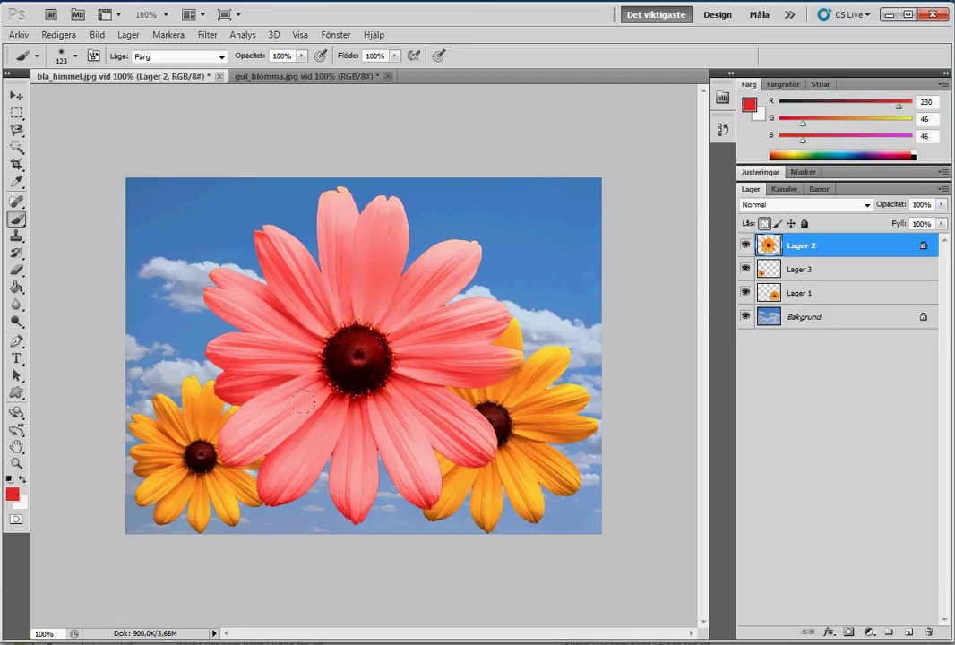
{"action": "left_click", "coordinate": [853, 272]}
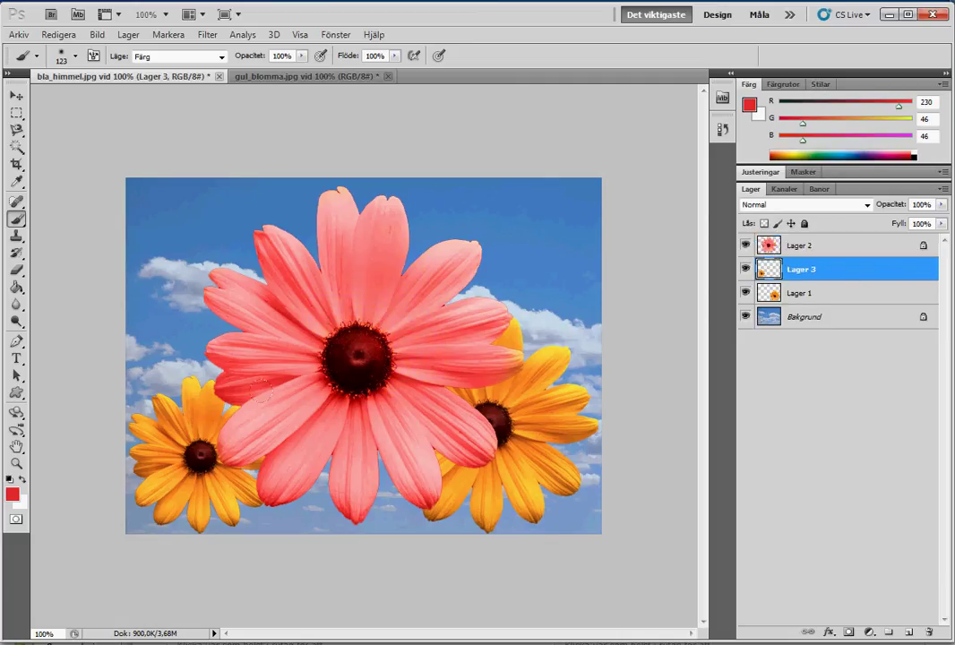
- Set the foreground colour to purple bd2ee6 and lock Lager 3's transparent pixels, undoing a stray stroke
{"action": "left_click", "coordinate": [12, 495]}
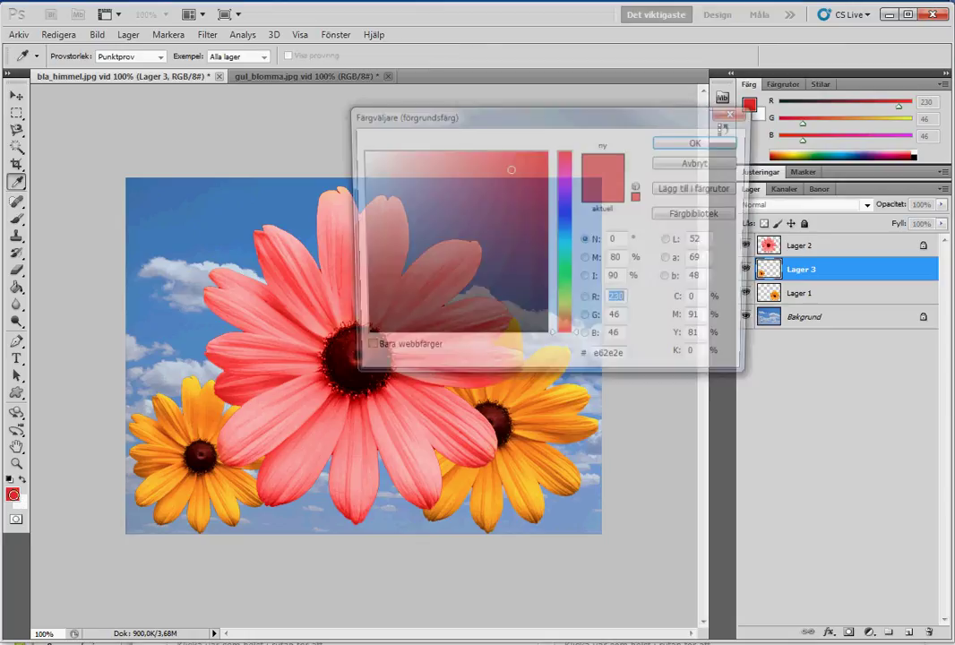
{"action": "left_click_drag", "start_coordinate": [566, 214], "coordinate": [567, 188]}
{"action": "left_click", "coordinate": [718, 143]}
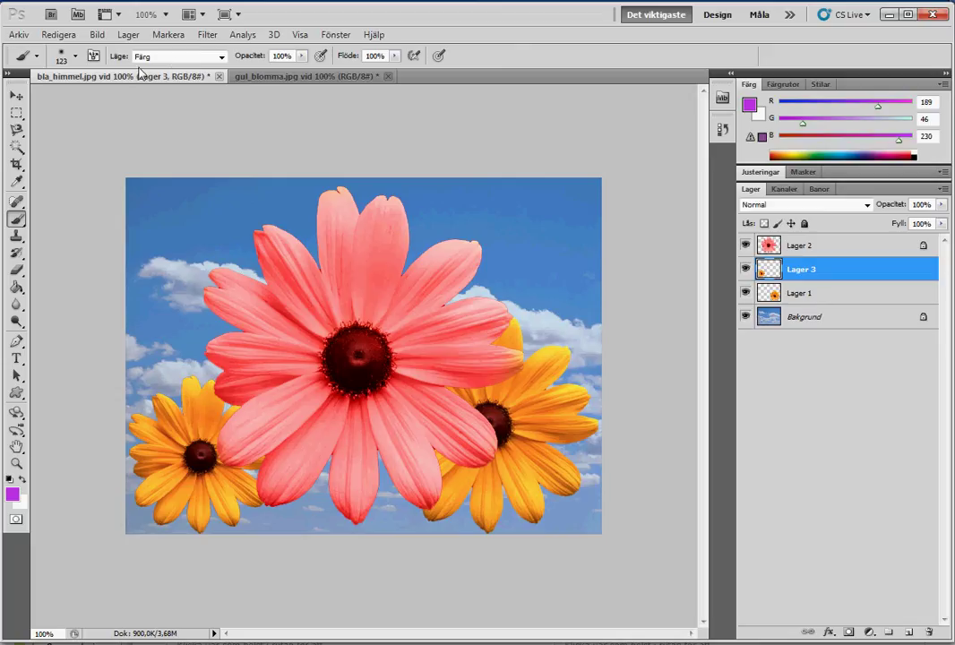
{"action": "mouse_move", "coordinate": [211, 417]}
{"action": "left_mouse_down"}
{"action": "mouse_move", "coordinate": [190, 393]}
{"action": "mouse_move", "coordinate": [158, 381]}
{"action": "left_mouse_up"}
{"action": "key", "text": "ctrl+z"}
{"action": "left_click", "coordinate": [765, 224]}
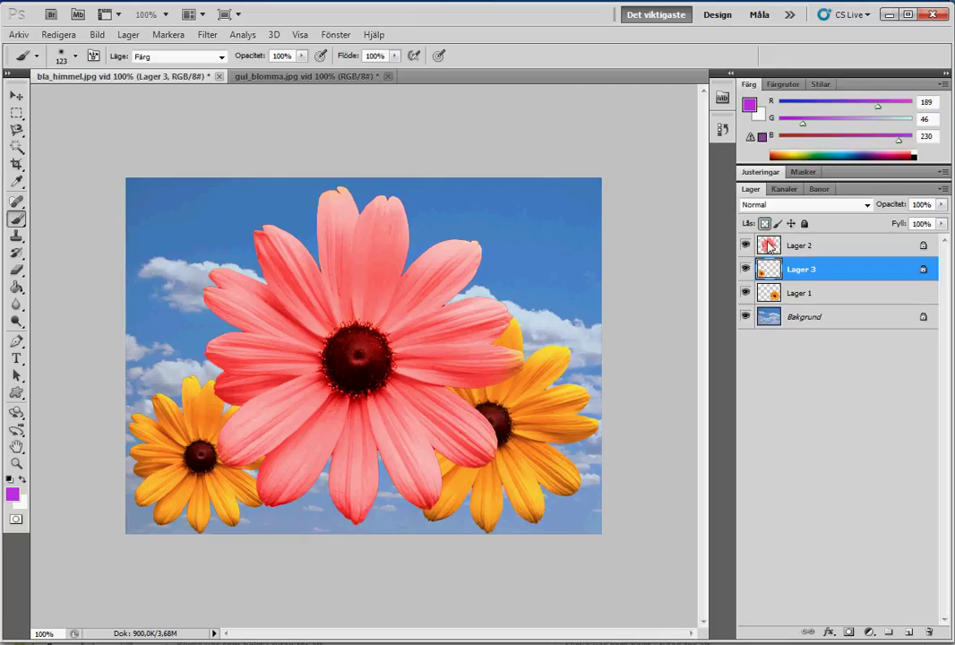